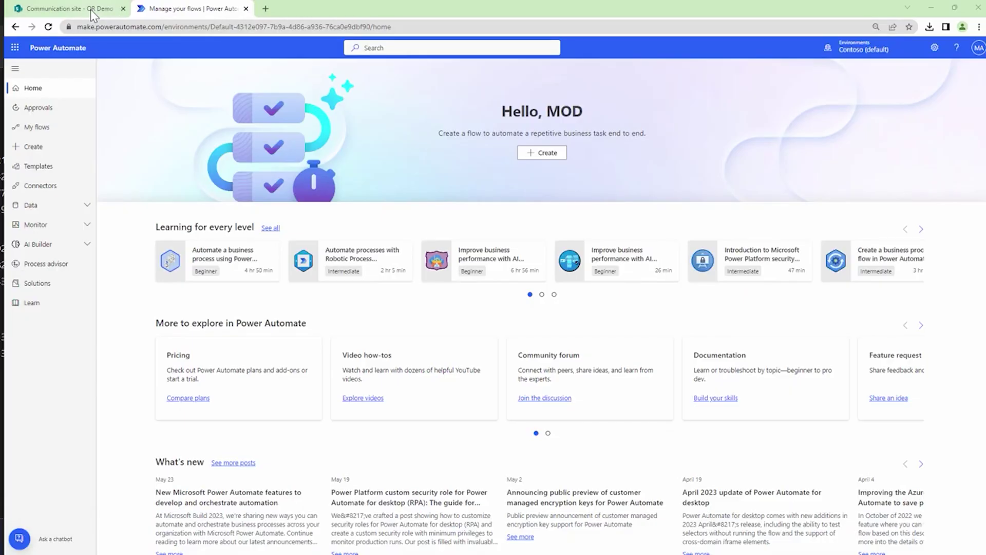
Switch to the SharePoint tab to check the empty QR Demo library
left_click(91, 9)
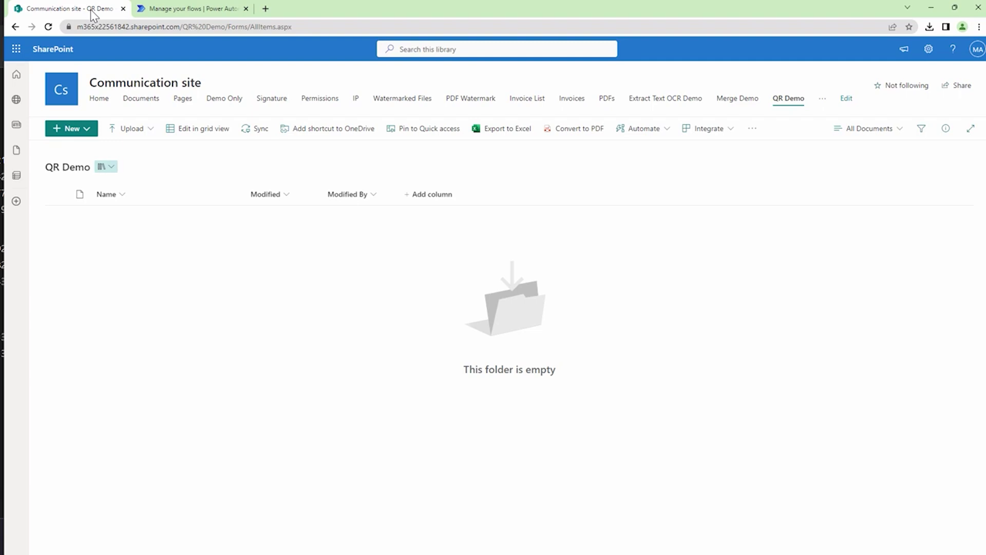
left_click(225, 9)
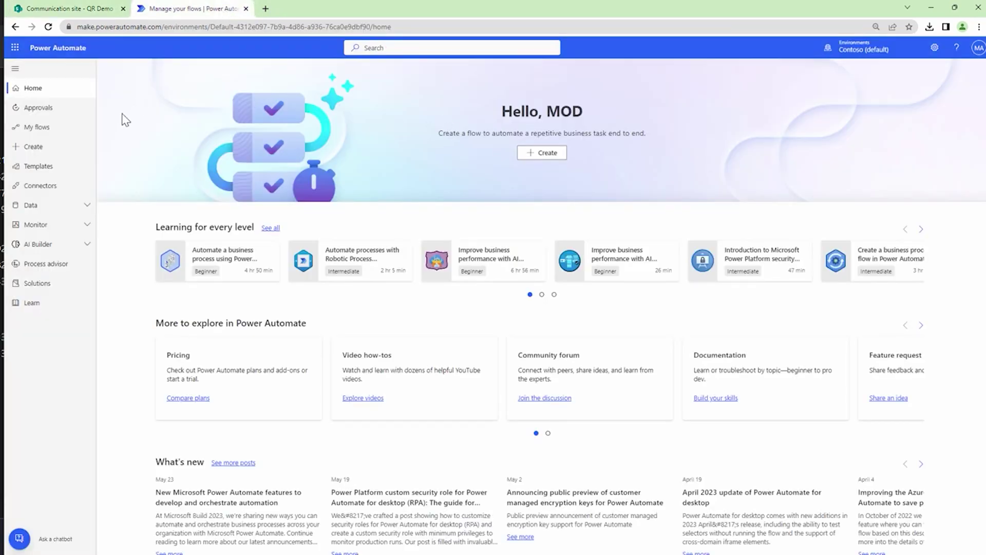
Create an automated cloud flow with the SharePoint 'When a file is created or modified (properties only)' trigger
left_click(62, 148)
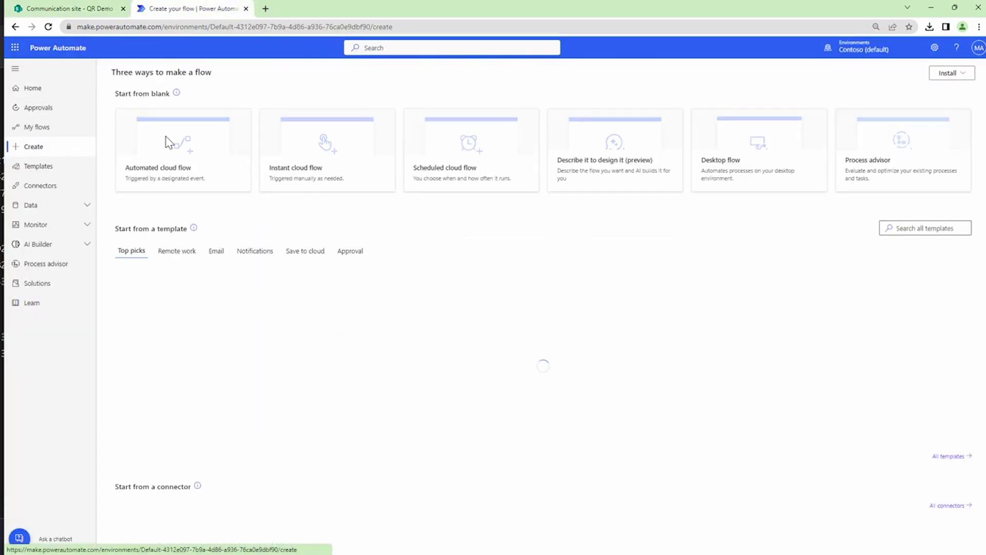
left_click(187, 159)
left_click(596, 415)
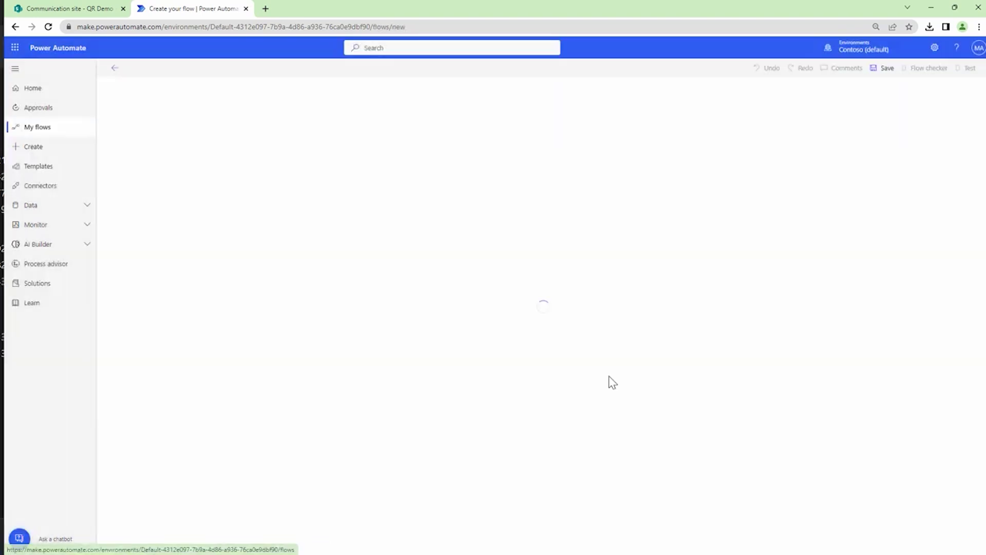
left_click(518, 91)
type("SharEPoint")
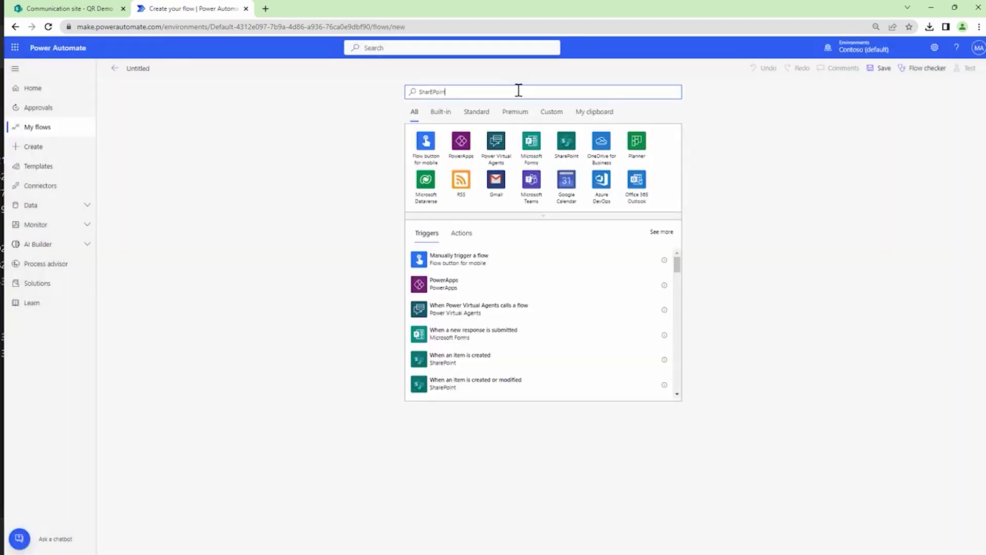
left_click(427, 147)
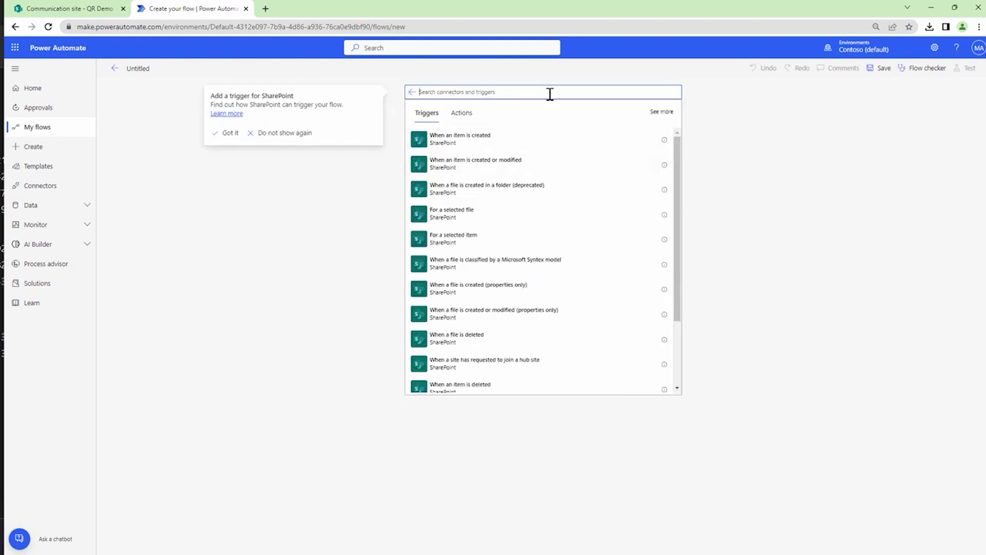
type("file")
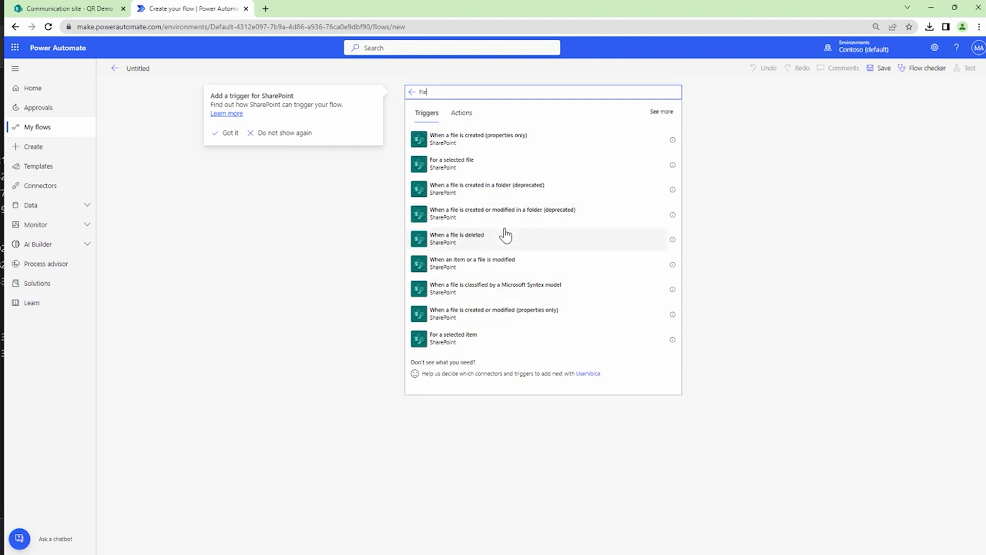
left_click(514, 312)
Set the trigger's site address to Communication site and choose its document library
left_click(663, 120)
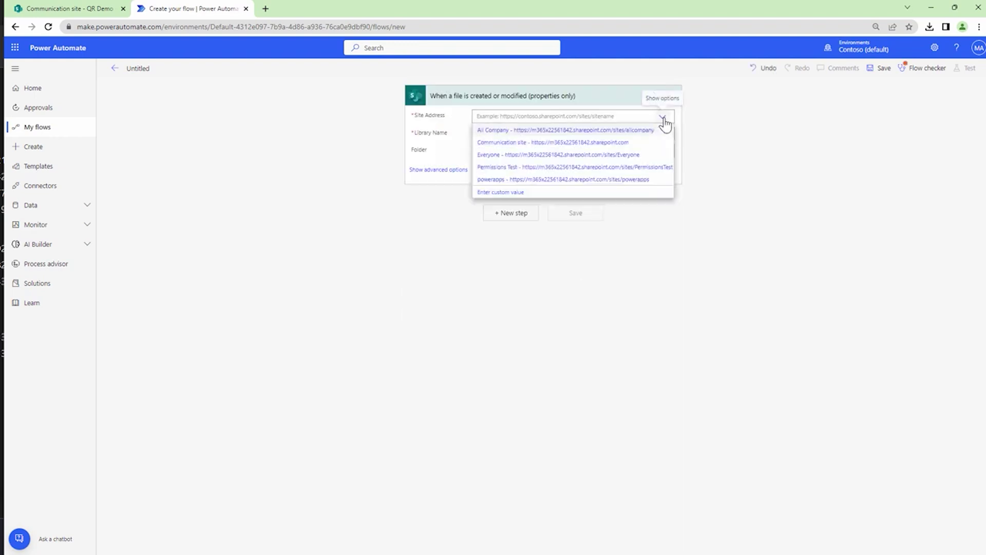
left_click(619, 144)
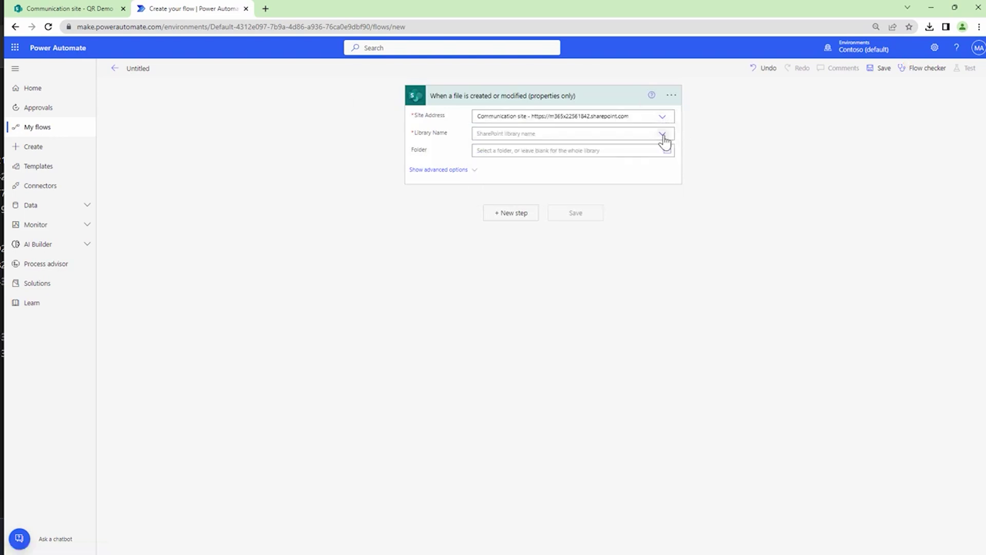
left_click(663, 135)
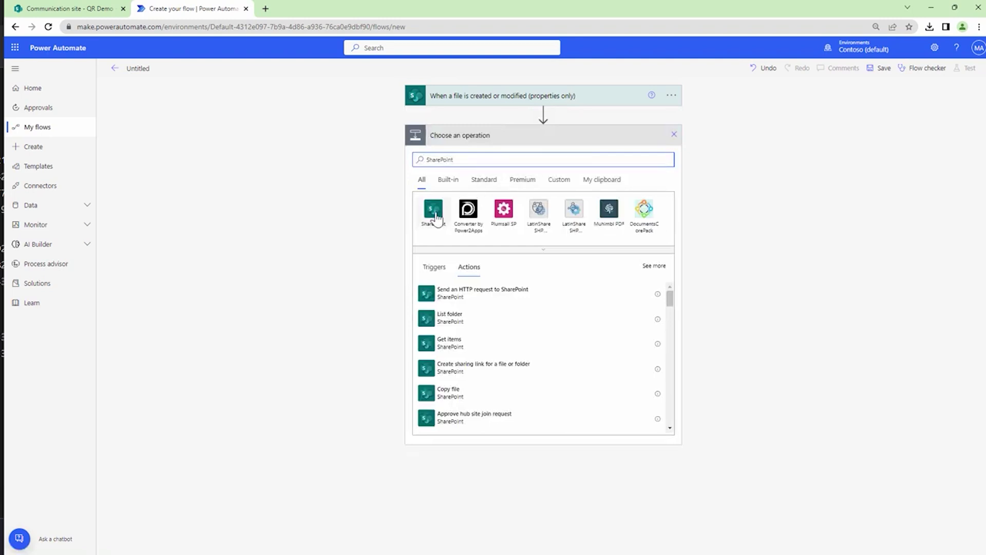
left_click(434, 213)
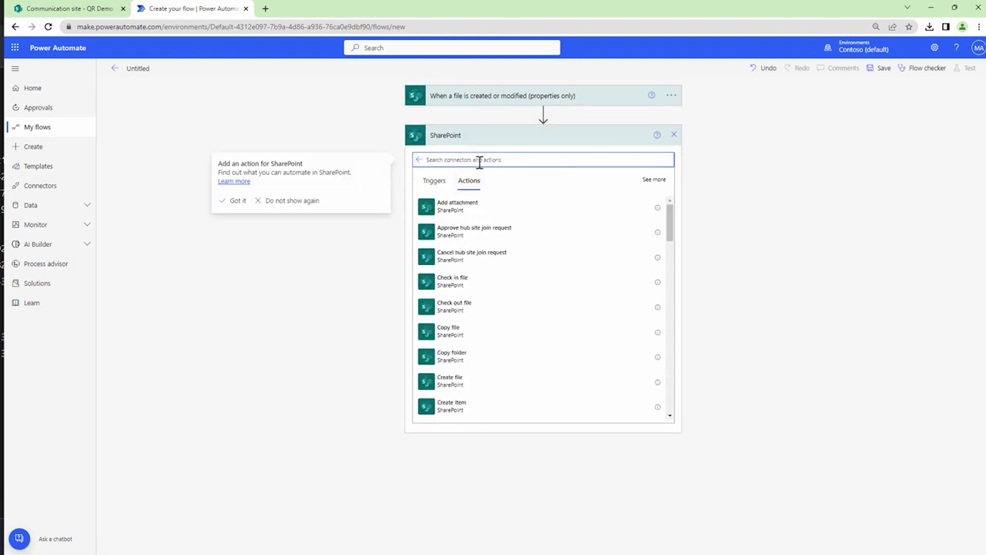
Add a Get file content step on Communication site using the trigger's Identifier as the file
type("Get File Content")
left_click(458, 206)
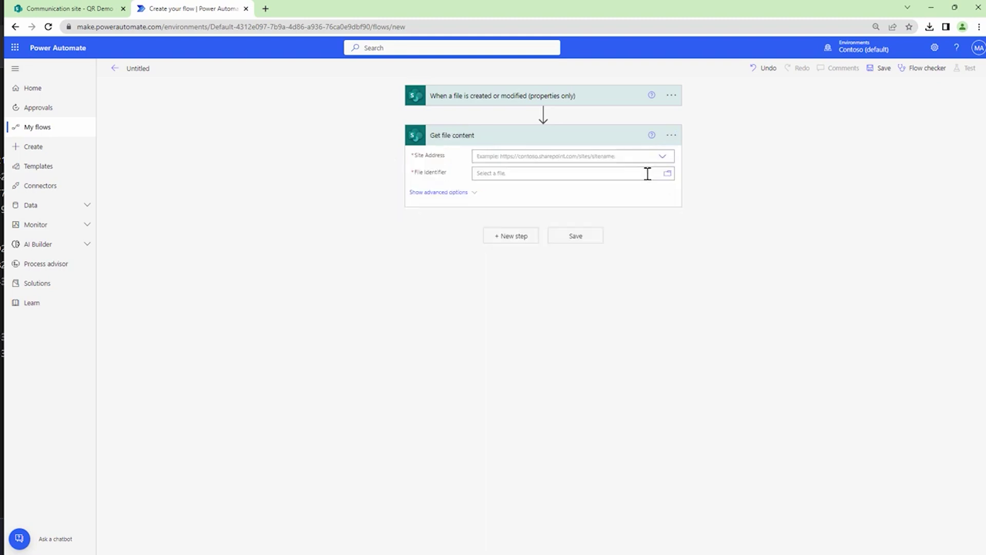
left_click(662, 162)
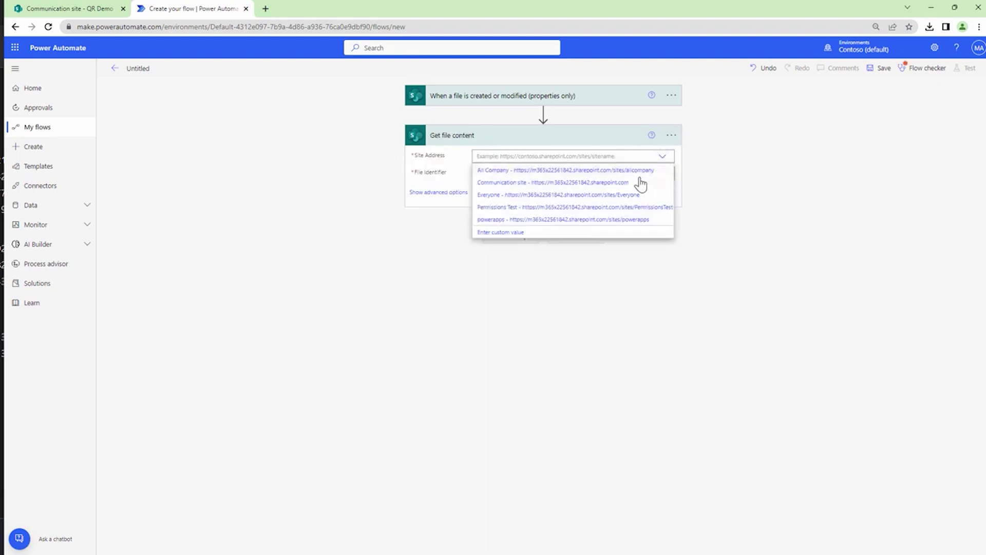
left_click(638, 182)
left_click(630, 174)
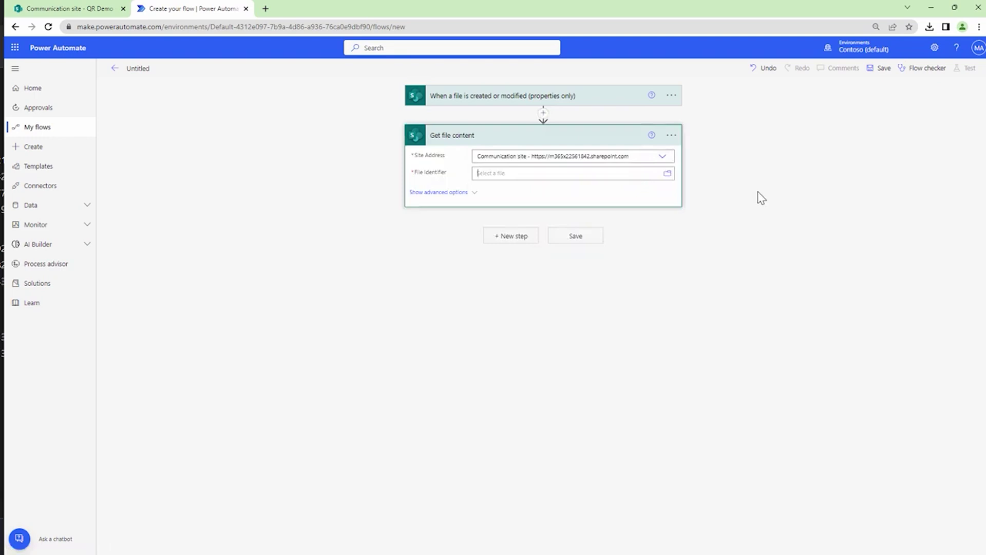
left_click(760, 242)
type("iden")
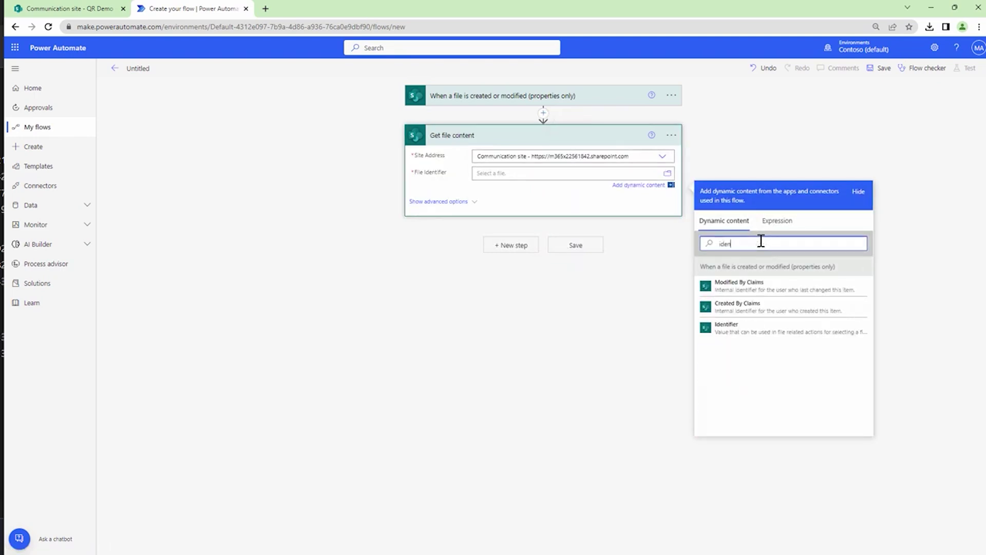
left_click(746, 337)
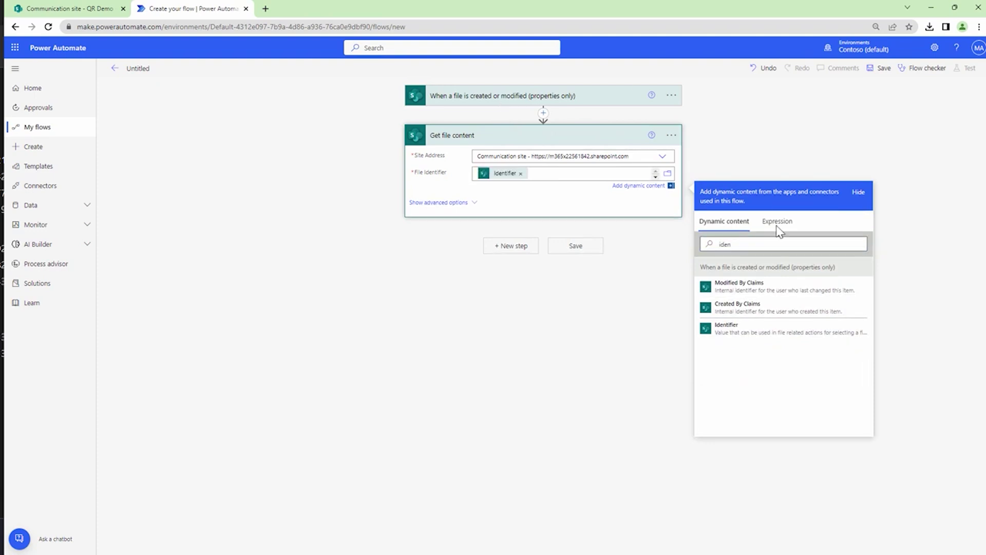
left_click(509, 246)
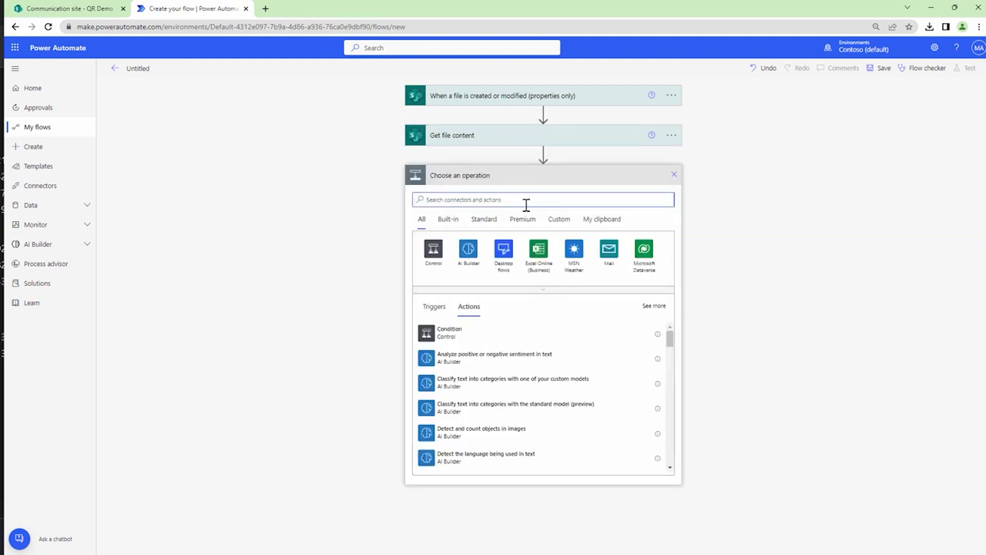
Add the Muhimbi 'Add QR Code watermark' action with File Content as its source
type("Muhimbi")
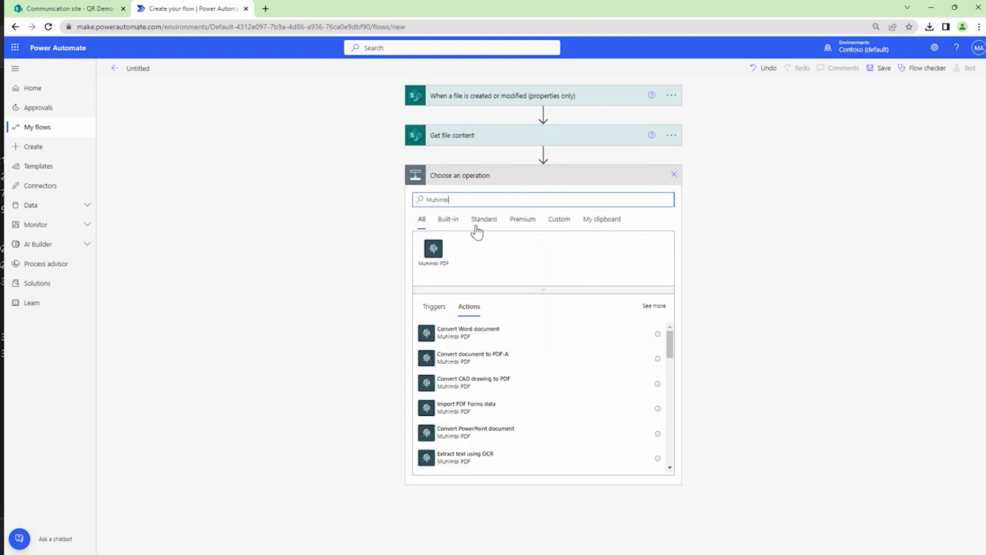
left_click(433, 256)
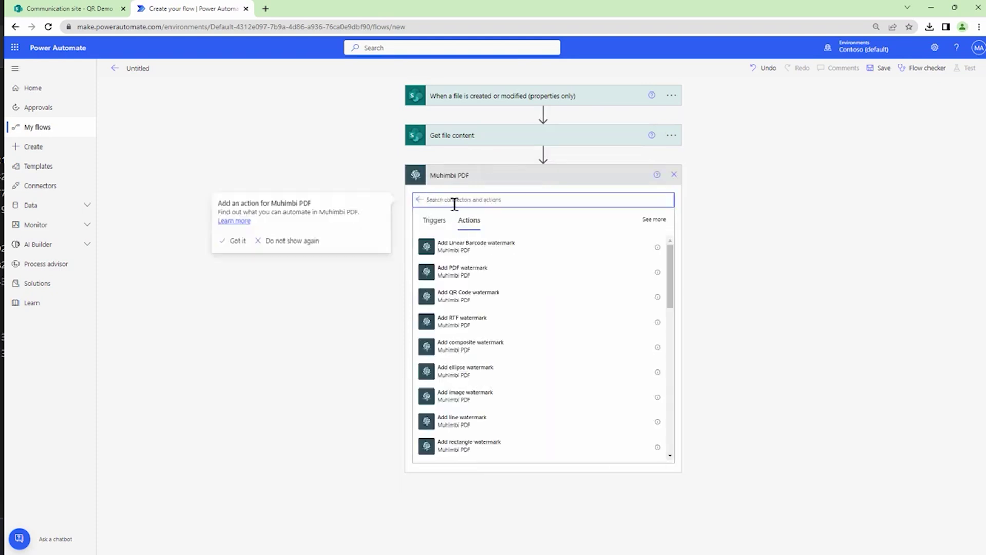
type("QR")
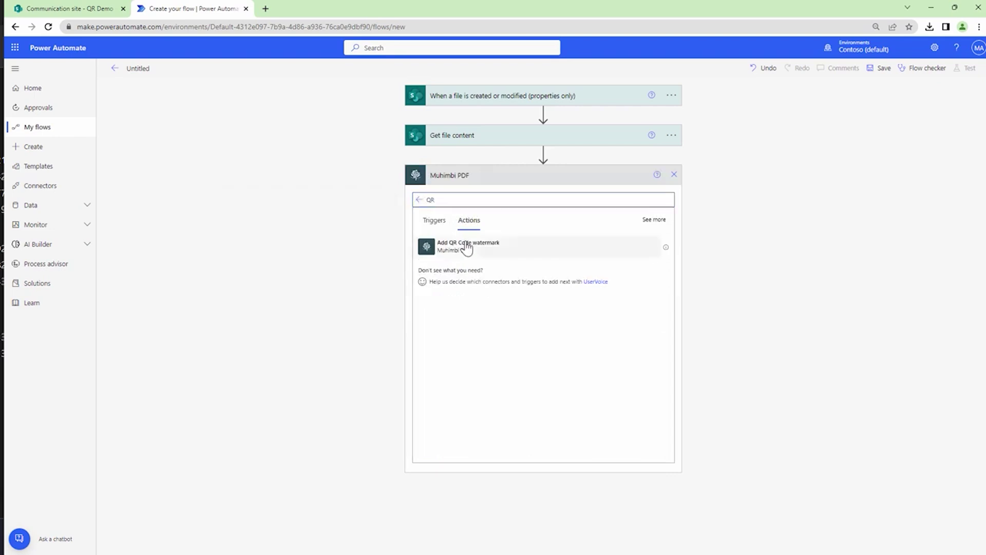
left_click(467, 247)
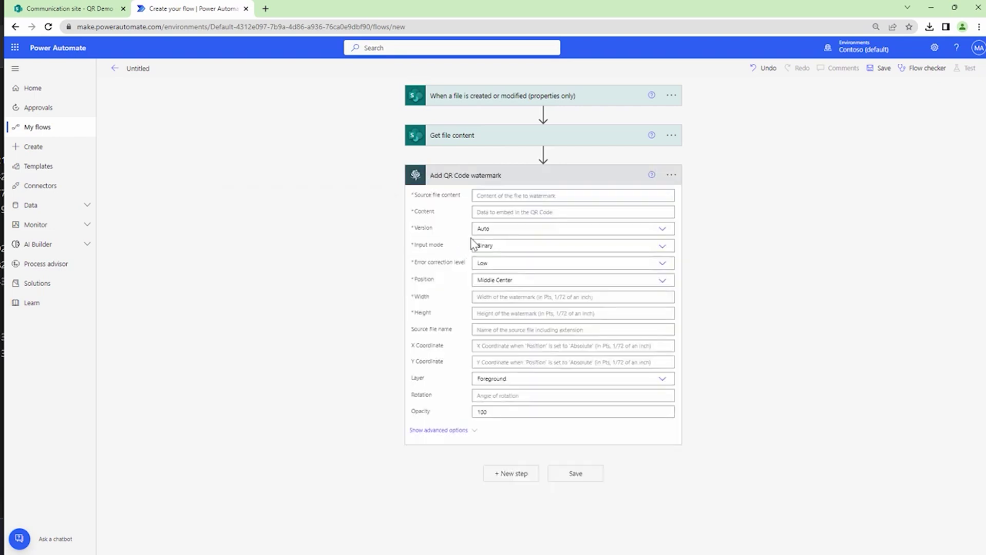
left_click(509, 196)
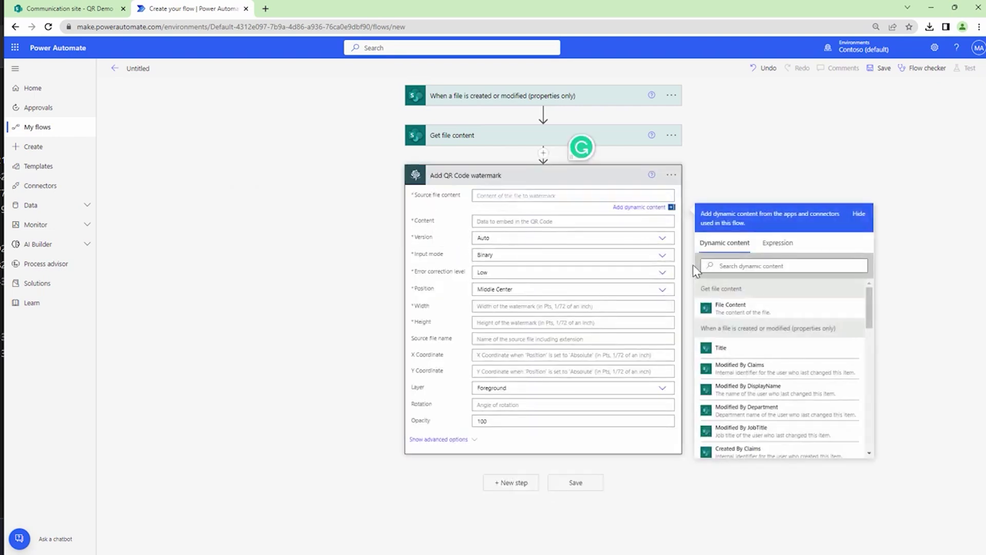
left_click(814, 310)
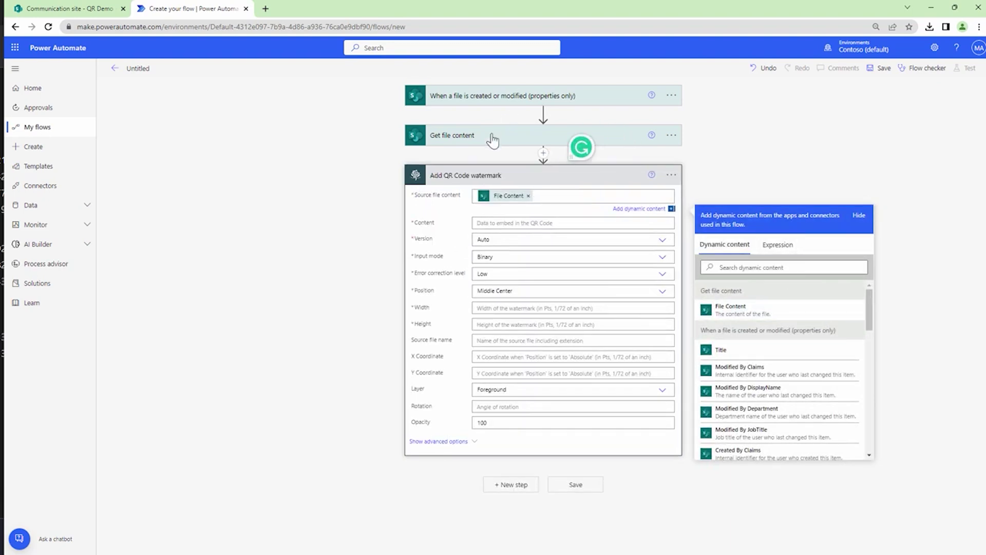
Put Created By DisplayName in the QR code, check Version choices, and search 'QR Wiki'
left_click(531, 224)
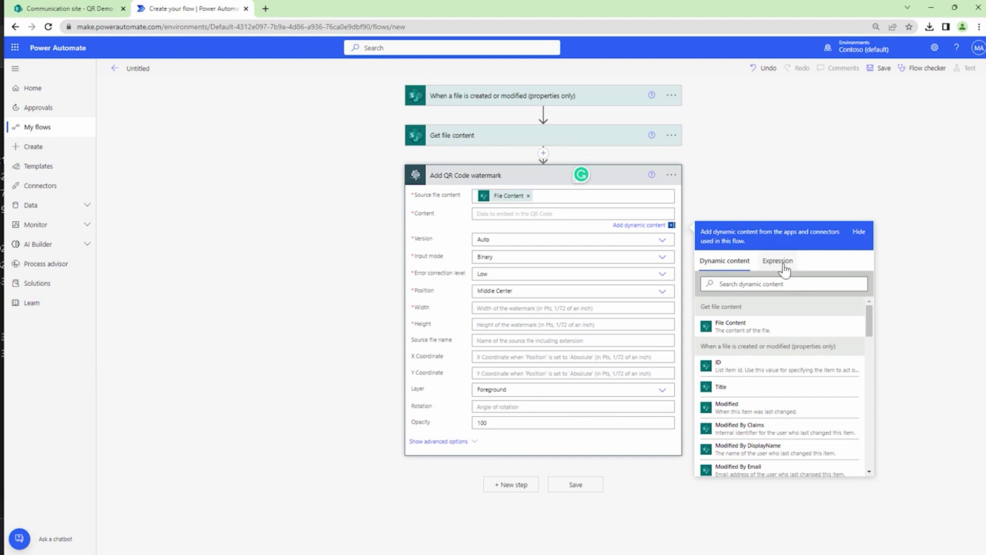
left_click(771, 282)
type("qreate")
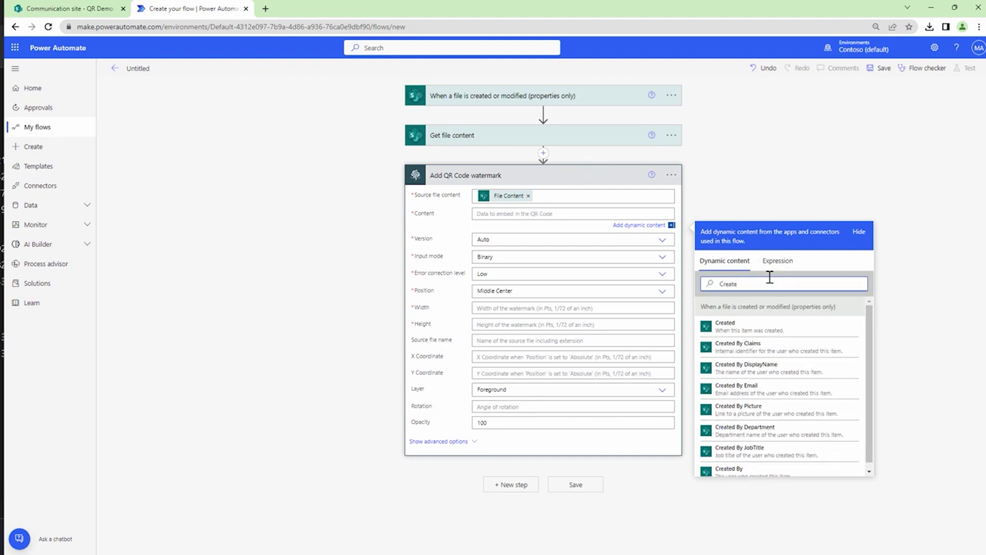
left_click(779, 368)
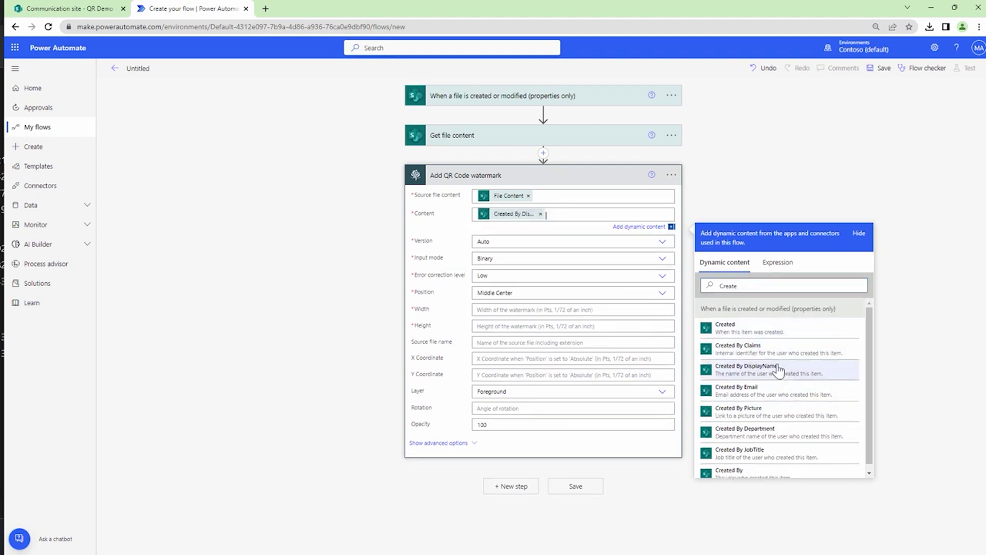
left_click(670, 242)
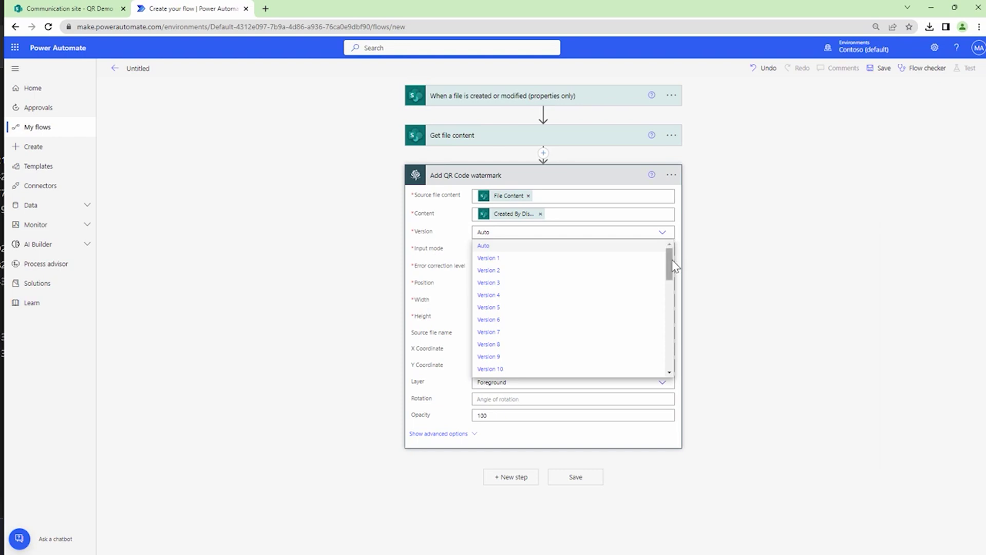
left_click(266, 9)
type("QR")
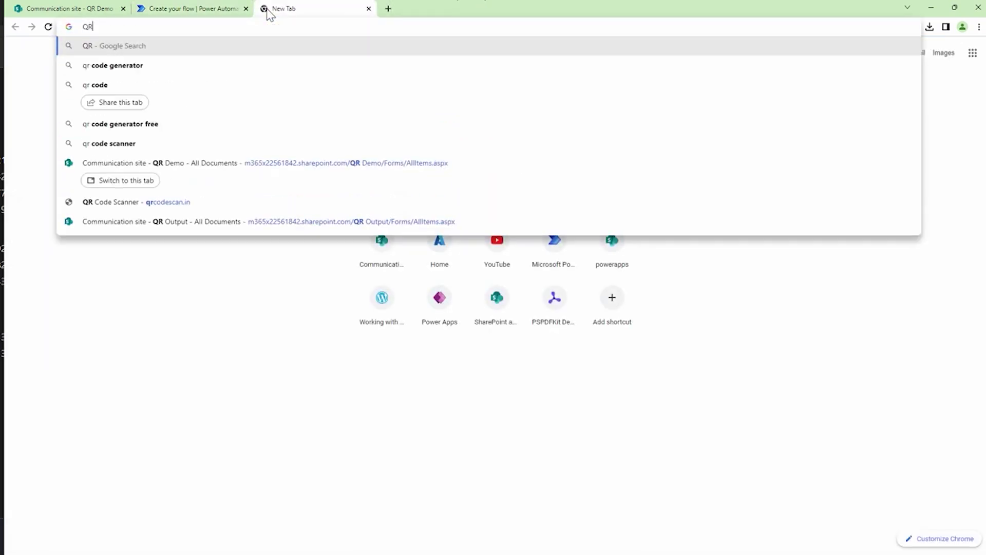
type(" Wik")
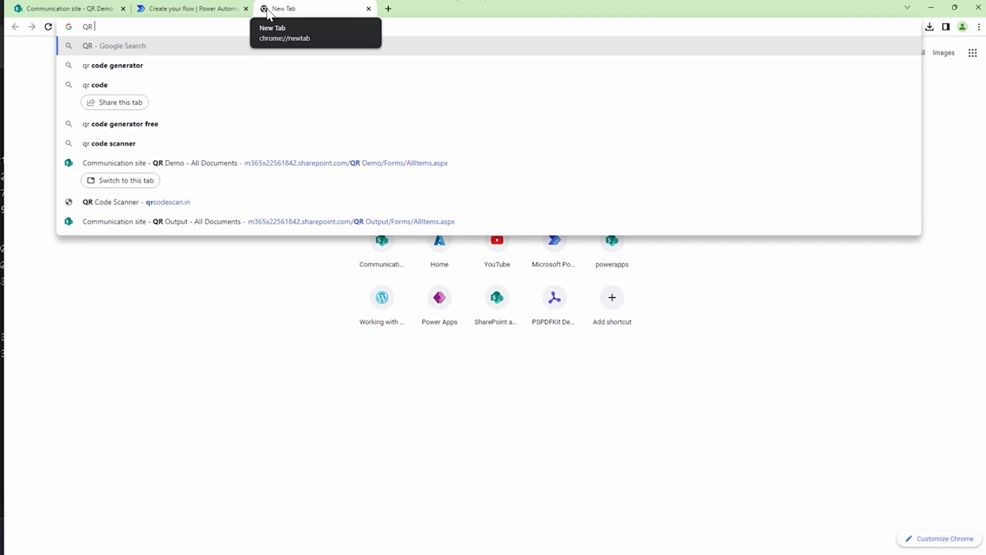
type("i")
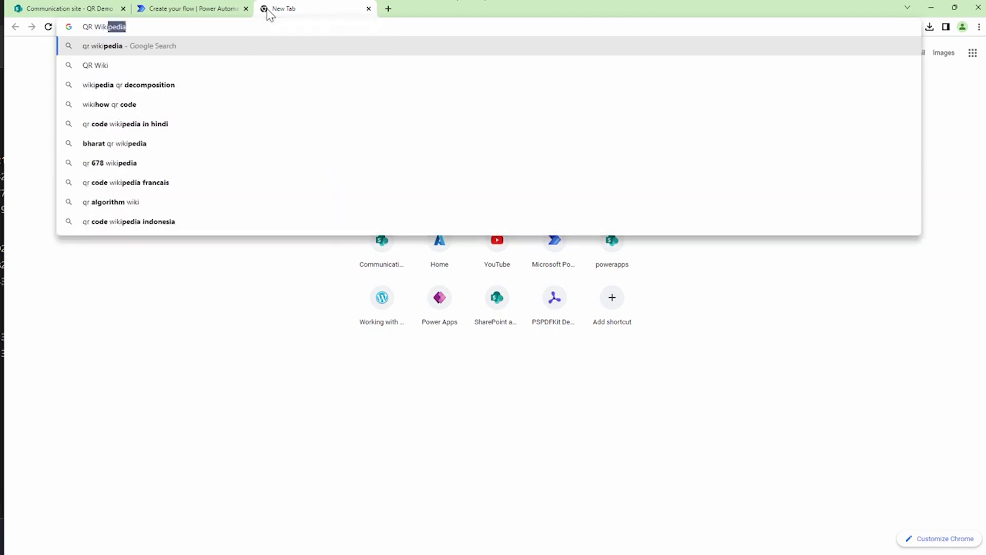
Open the Wikipedia QR code article and scroll to the Version 1–40 sample codes
key("Return")
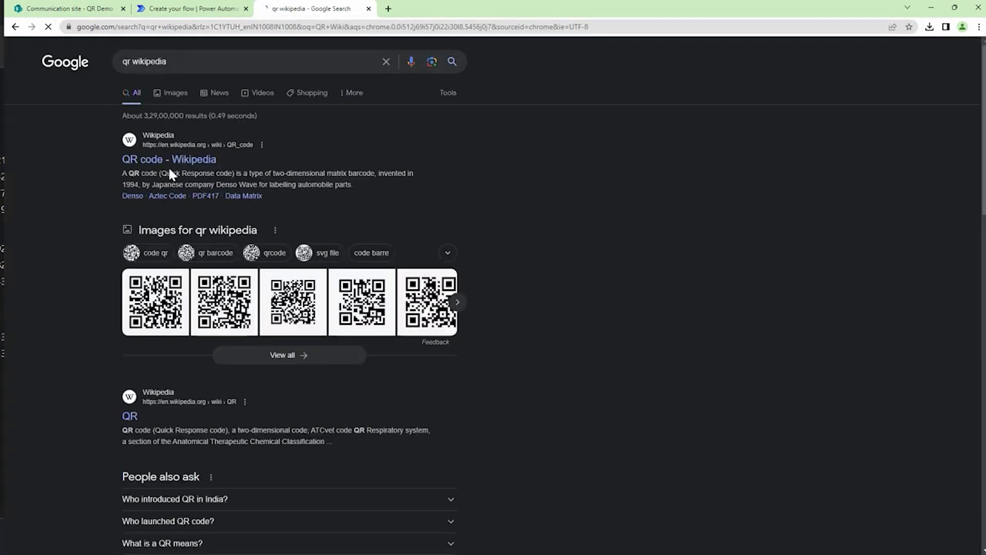
left_click(173, 161)
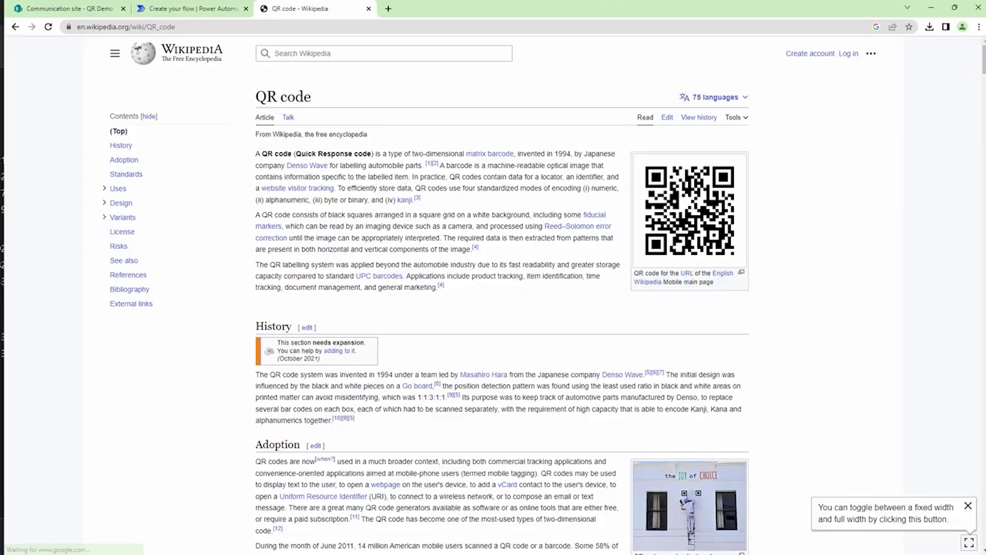
scroll(501, 296, "down", 20)
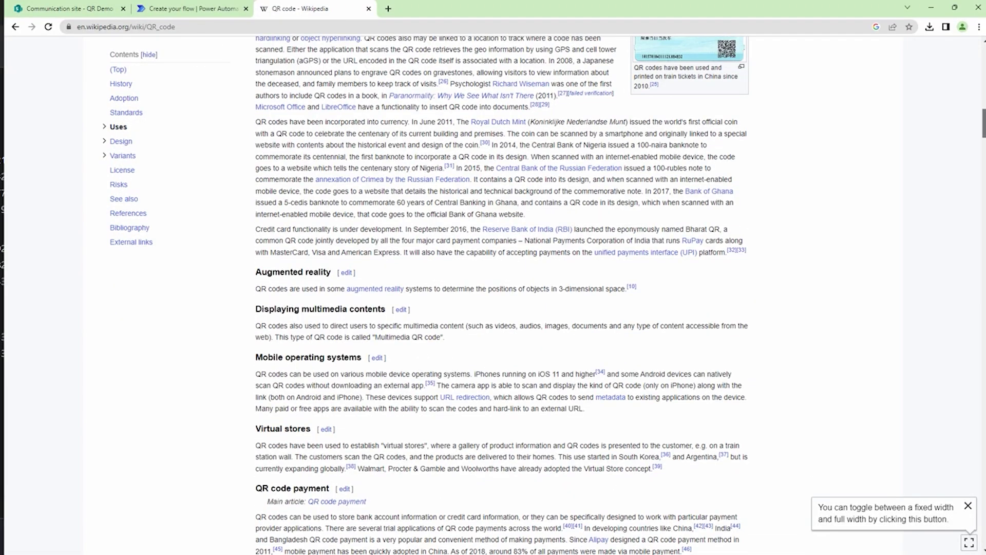
scroll(501, 296, "down", 1)
scroll(295, 238, "down", 10)
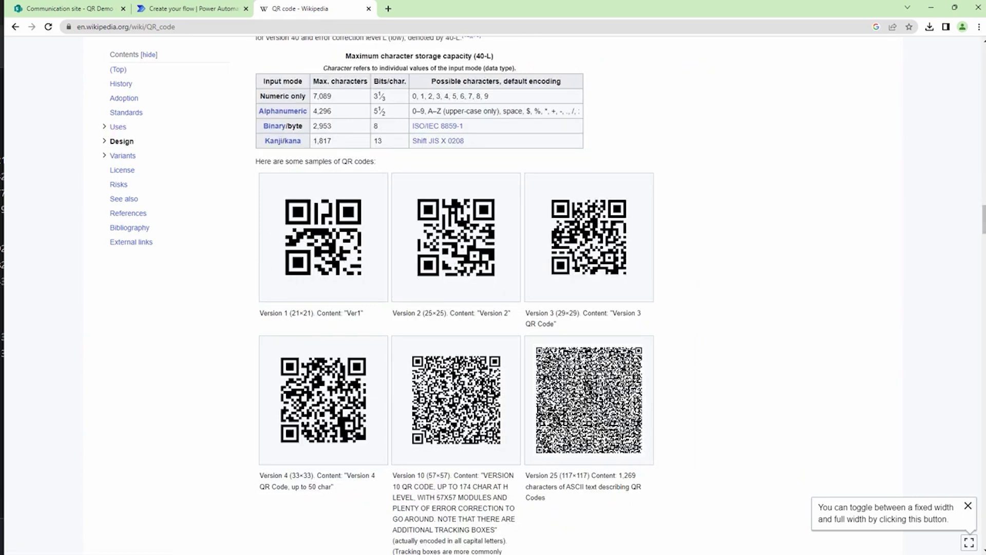
left_click_drag(983, 220, 983, 242)
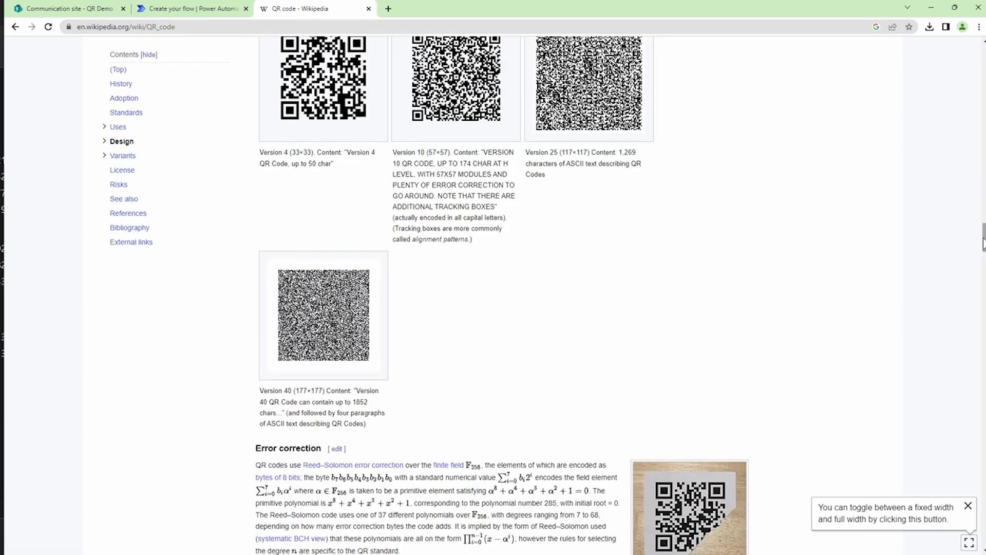
left_click(162, 11)
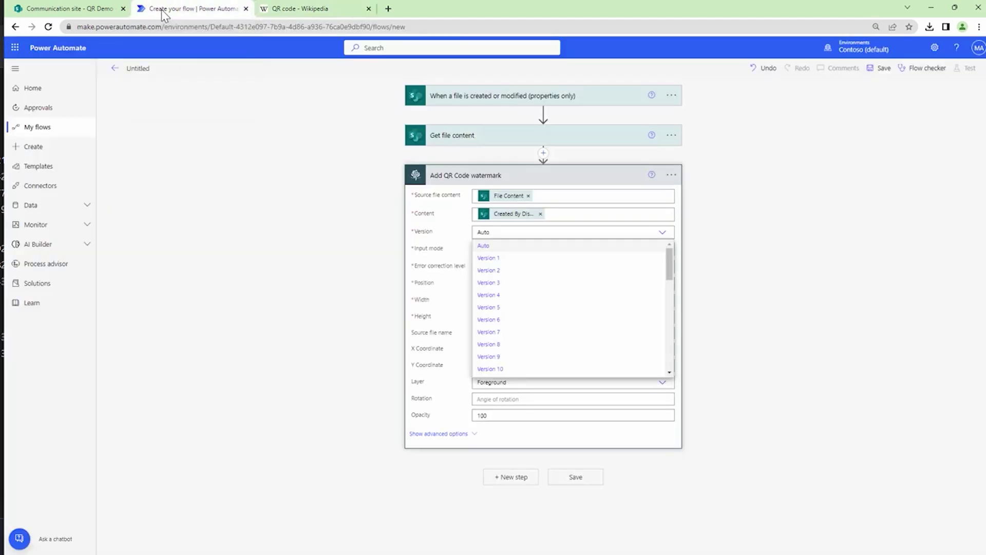
left_click(800, 232)
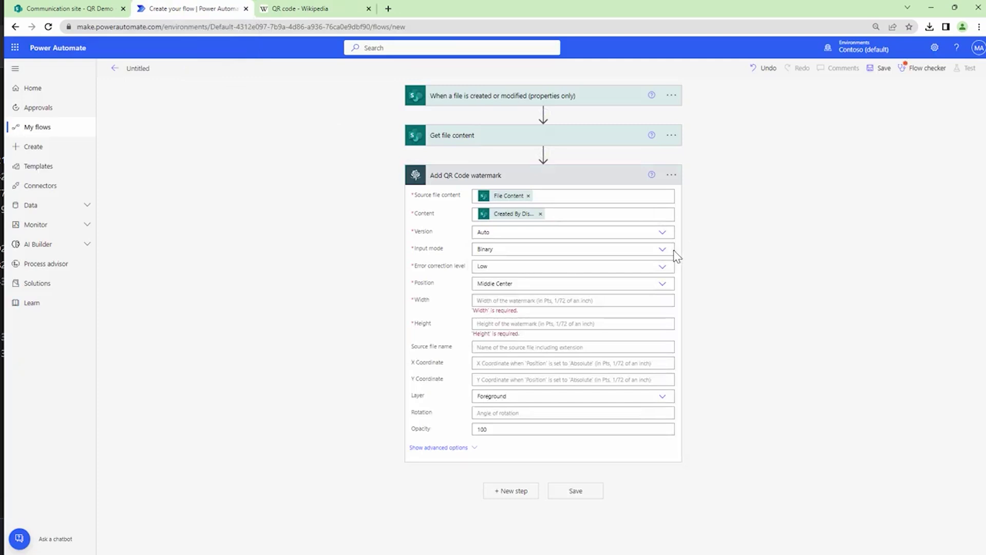
left_click(659, 252)
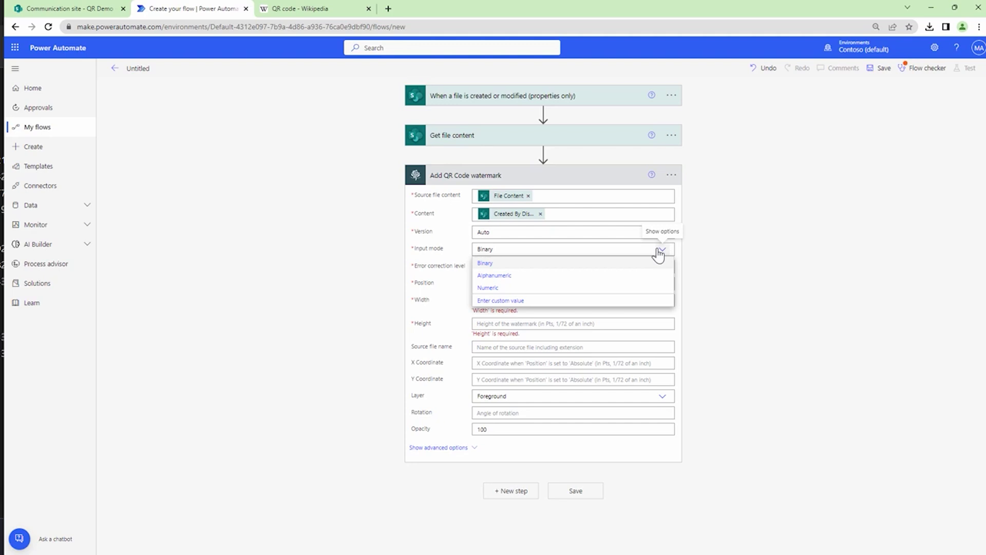
left_click(659, 251)
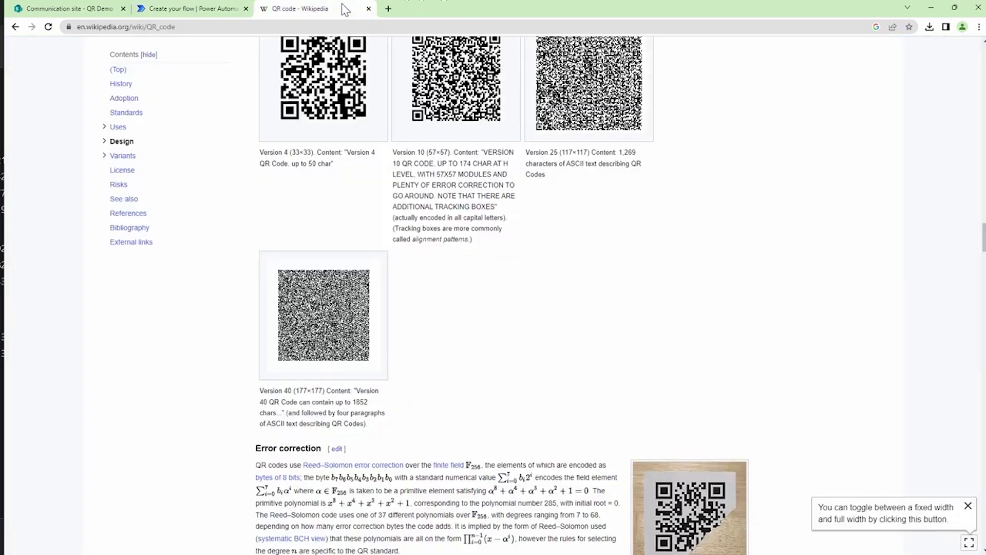
left_click(337, 8)
Review Wikipedia's Error correction levels table, then return to the watermark's Width field
scroll(493, 292, "down", 5)
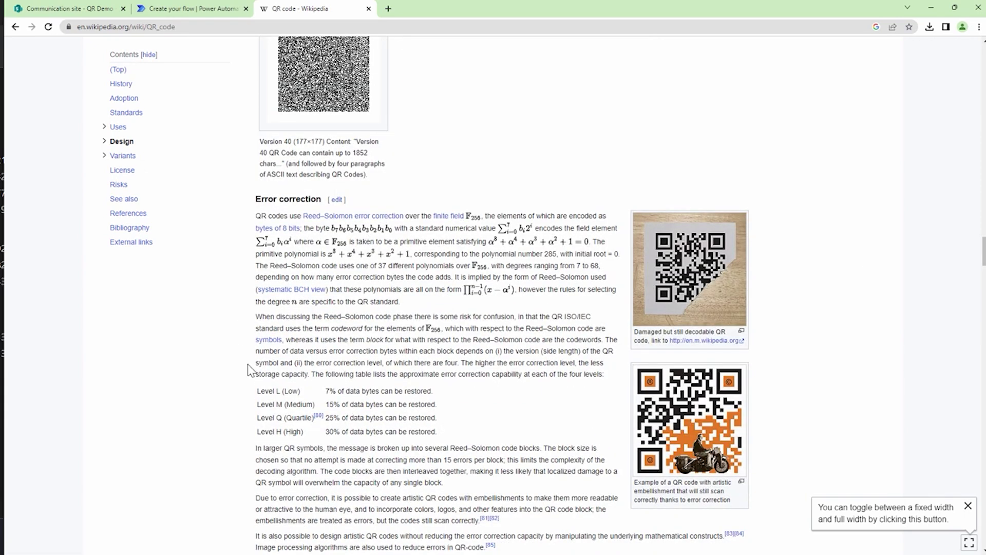
left_click(195, 11)
left_click(542, 301)
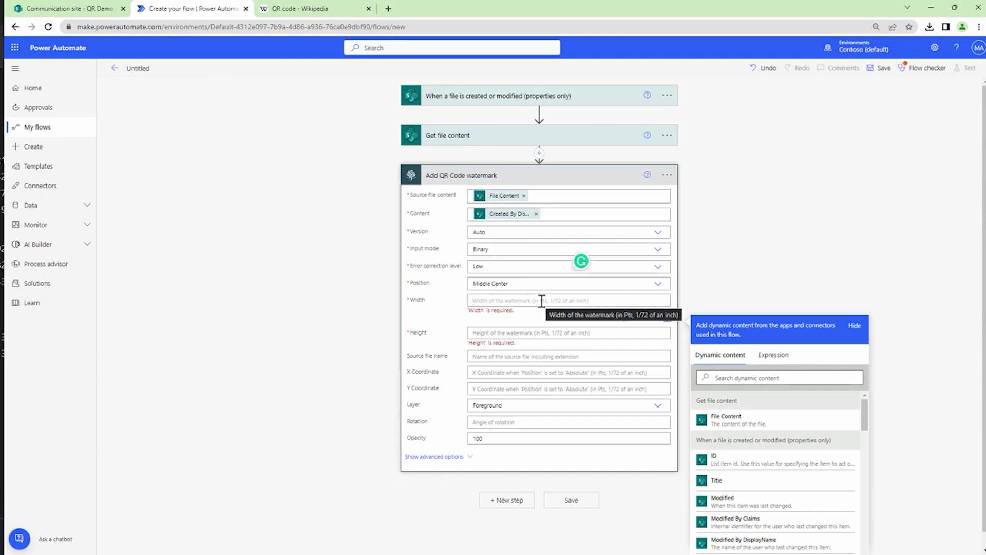
Make the QR watermark 72 wide by 72 high and position it Bottom Right
type("72")
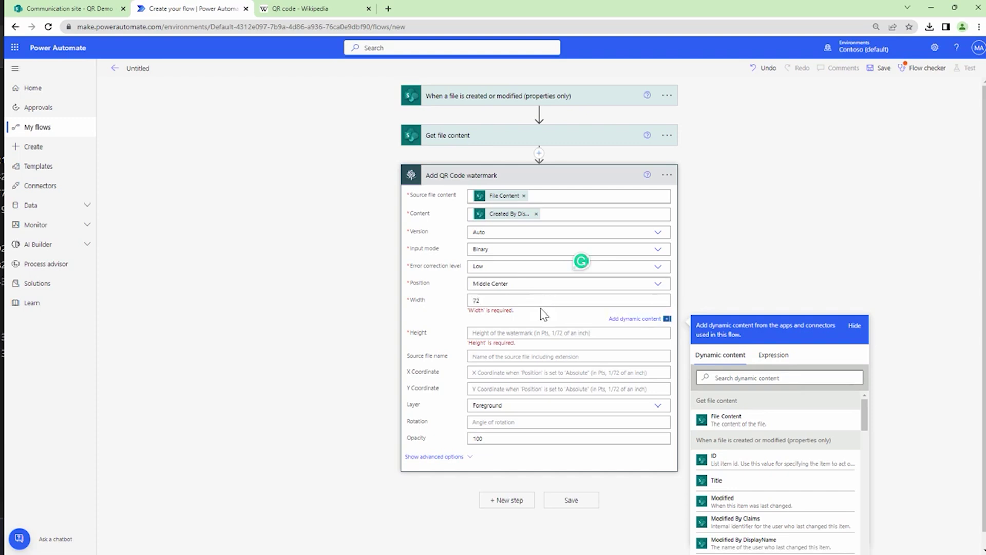
left_click(539, 332)
type("72")
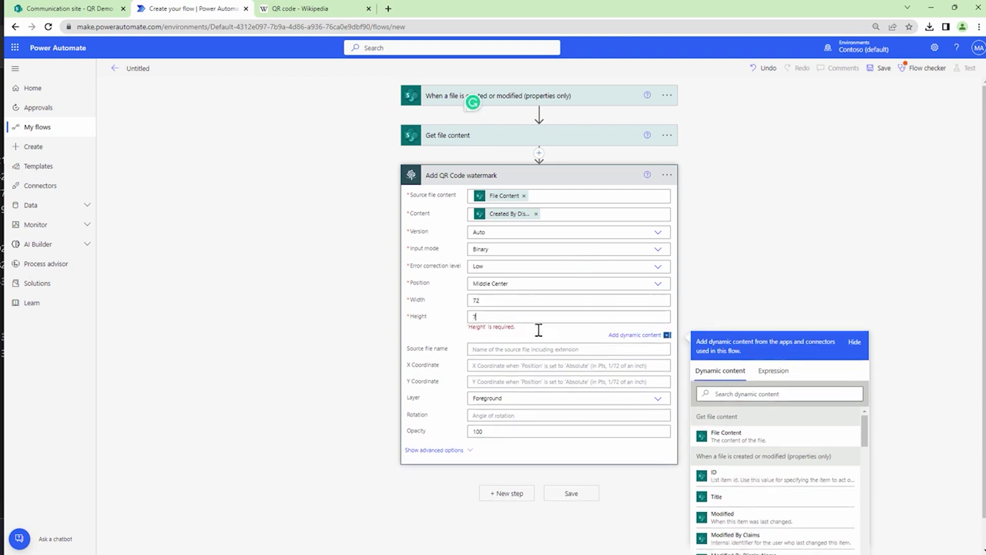
left_click(642, 285)
left_click(661, 285)
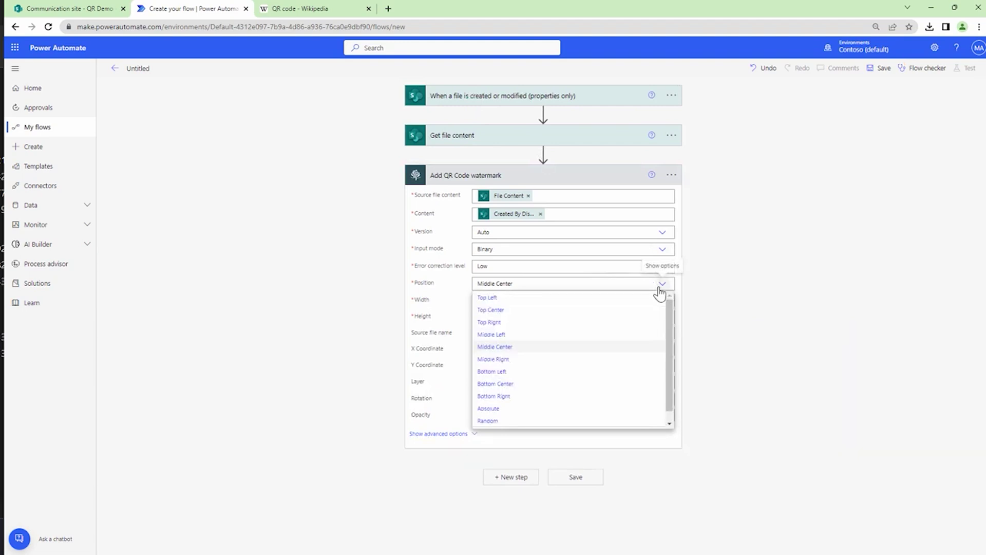
left_click(522, 398)
Use File name with extension as the source file name and select the Opacity value 100
left_click(491, 332)
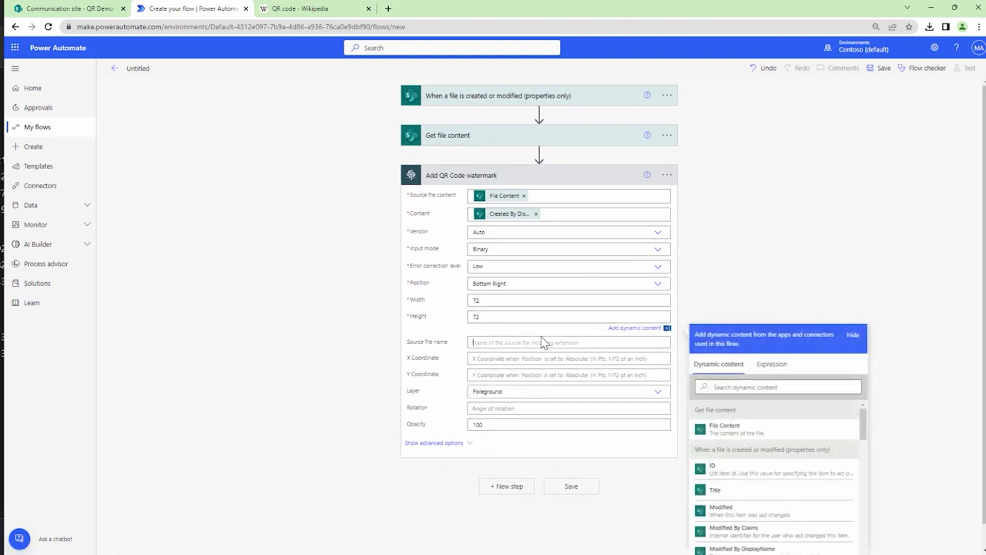
left_click(729, 404)
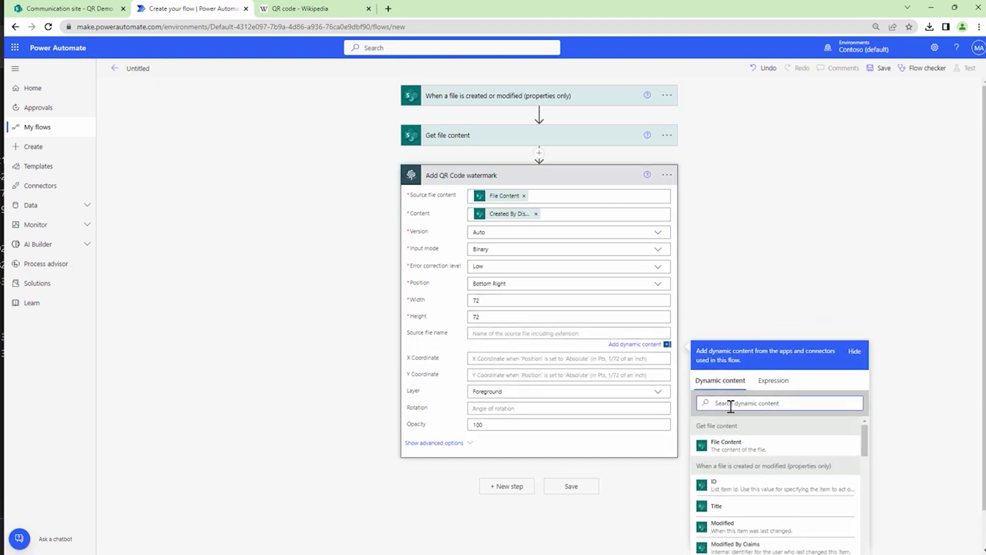
type("File")
left_click(740, 506)
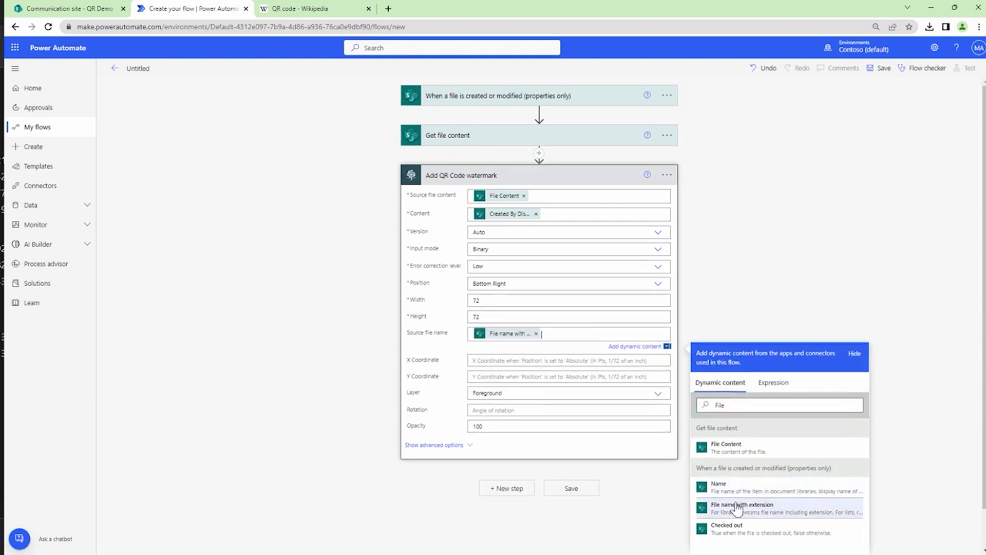
left_click(516, 489)
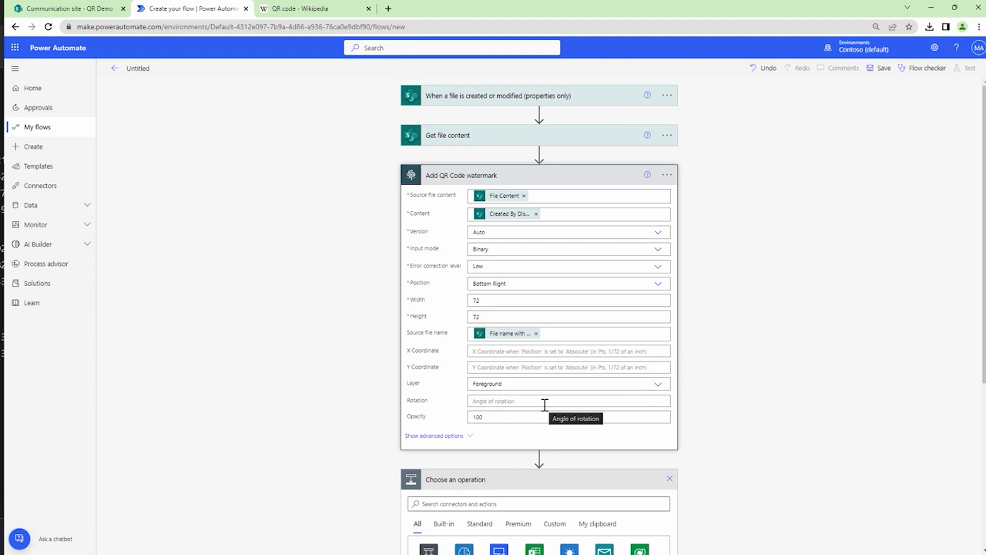
double_click(498, 419)
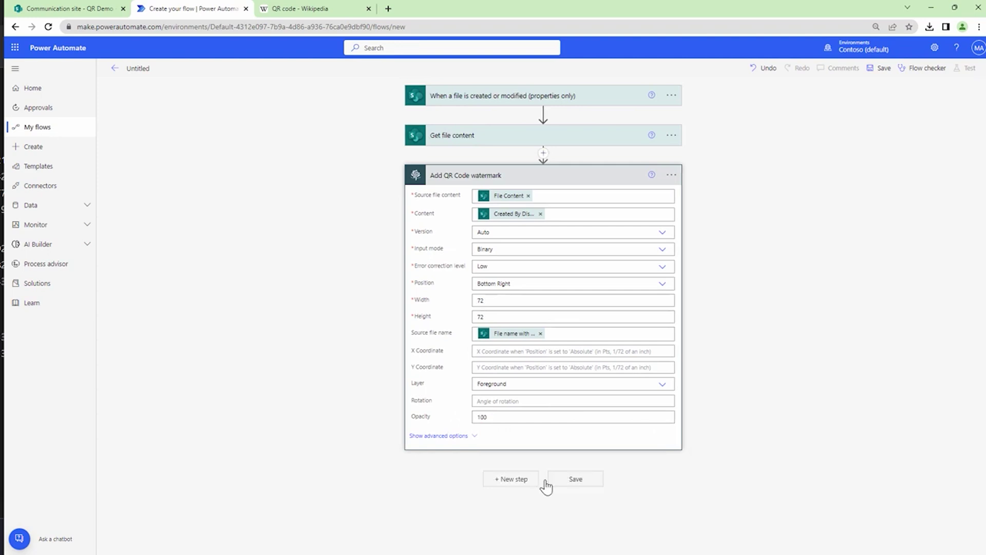
Add a SharePoint Create file step on Communication site targeting the /QR Output folder
left_click(514, 479)
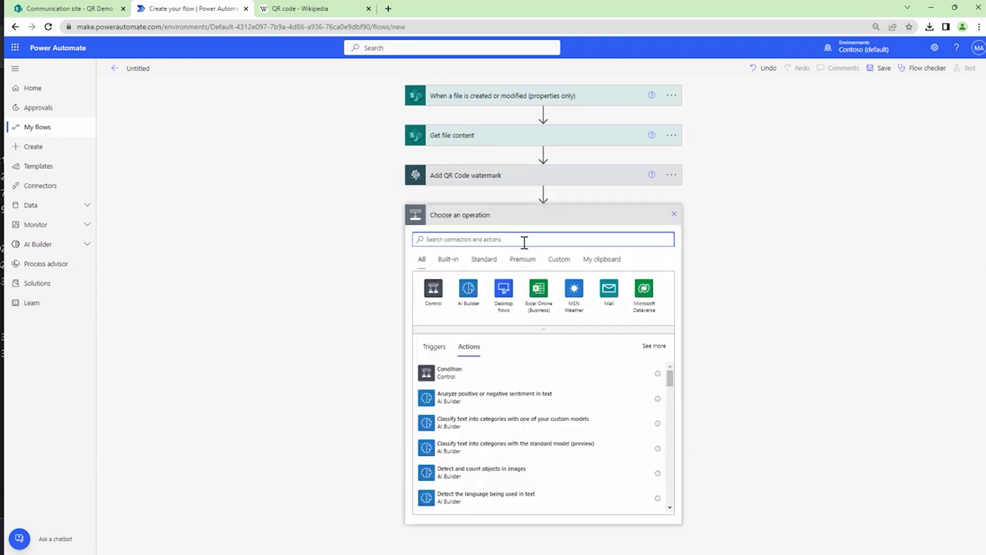
type("Create file")
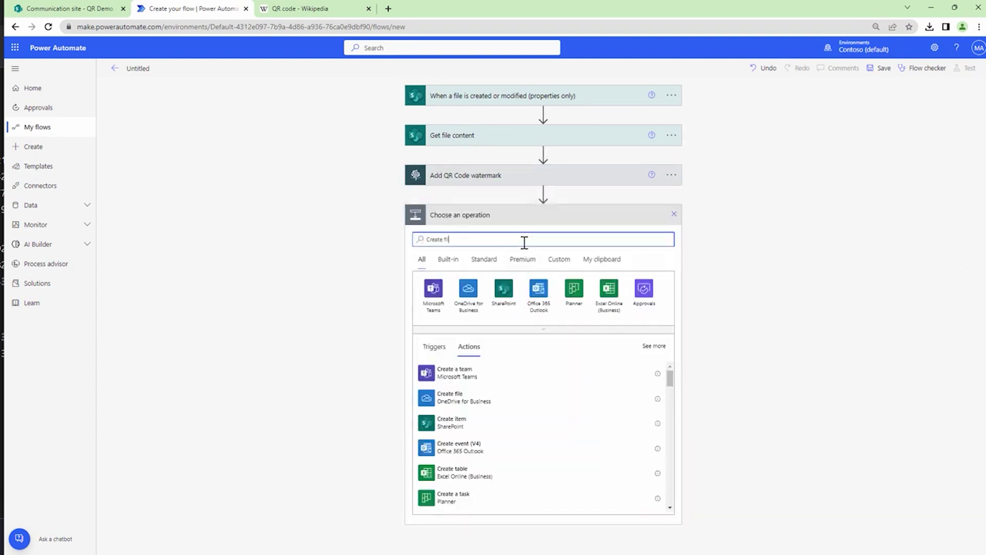
left_click(471, 400)
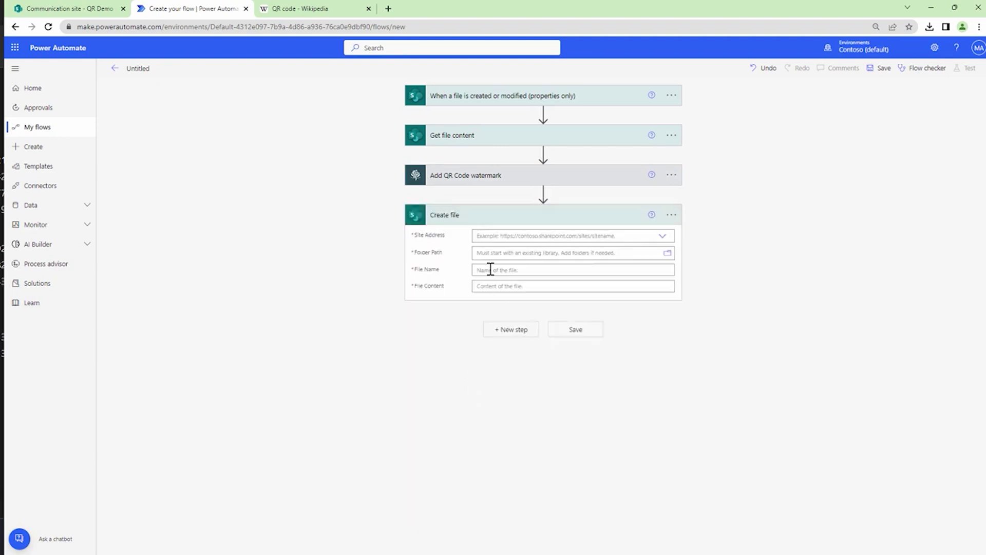
left_click(502, 236)
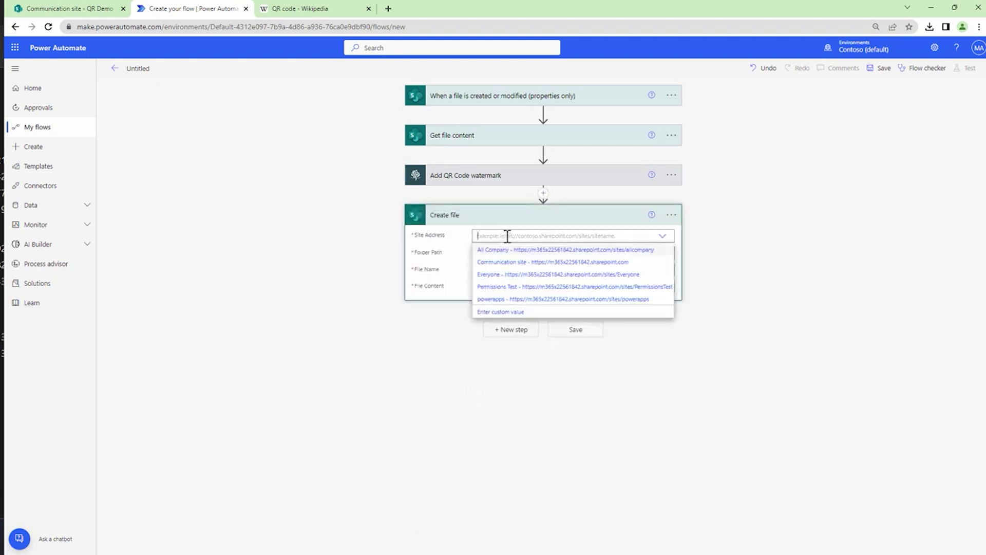
left_click(637, 261)
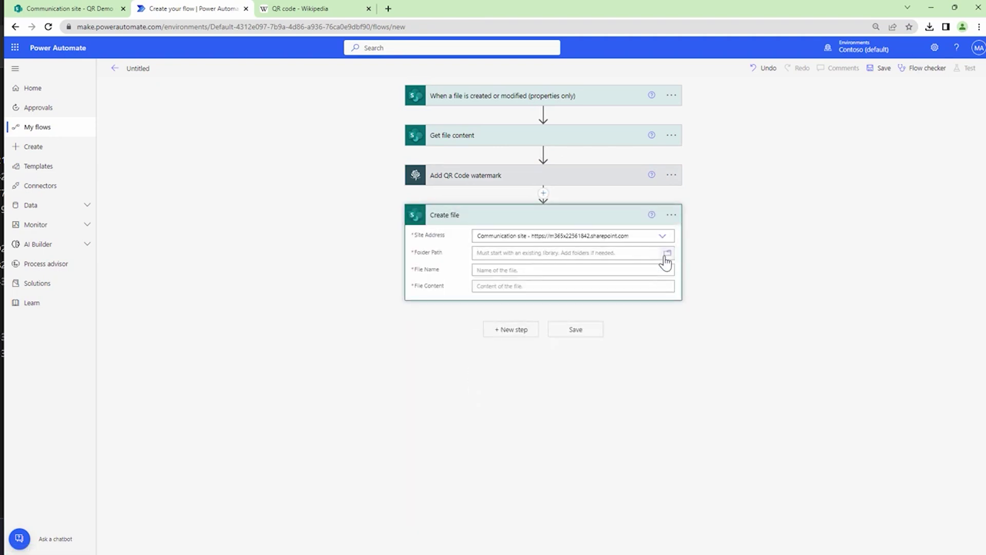
left_click(667, 254)
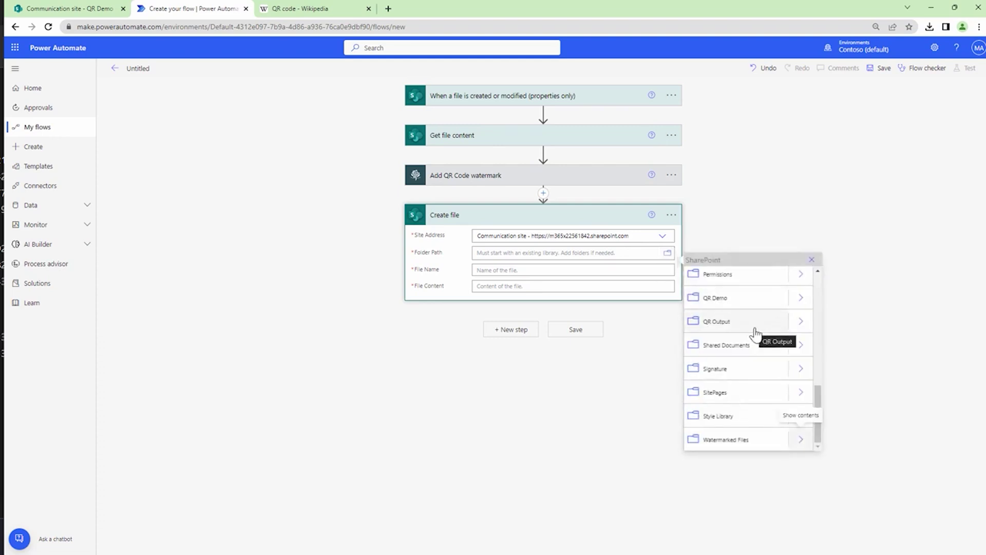
left_click(729, 324)
Name the new file with File name with extension and fill it with the processed file content
key("Tab")
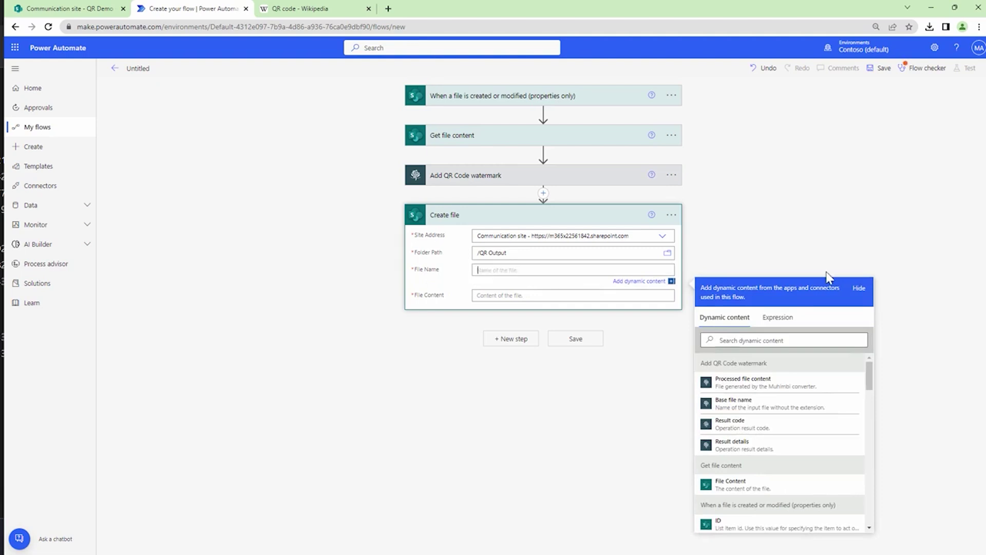
left_click(797, 342)
type("file")
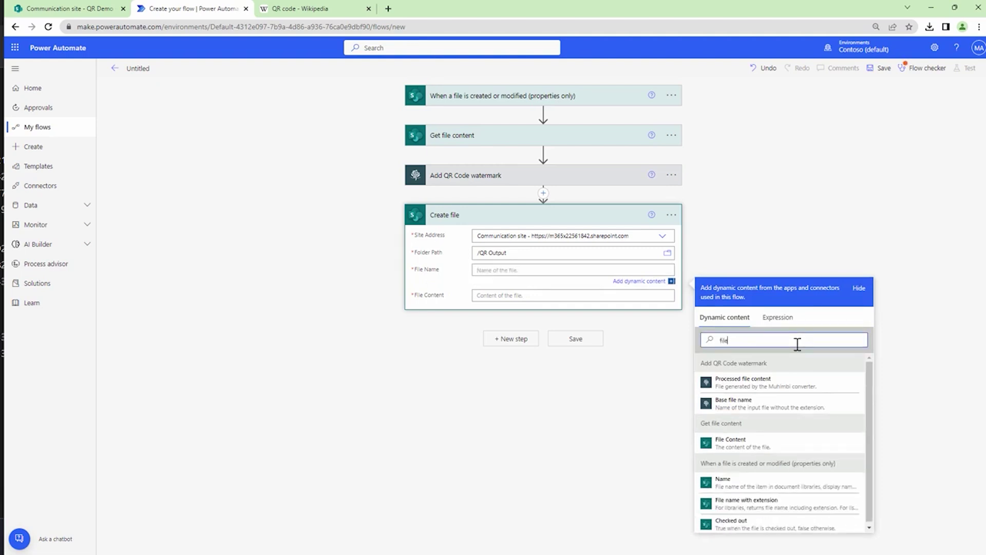
left_click(802, 503)
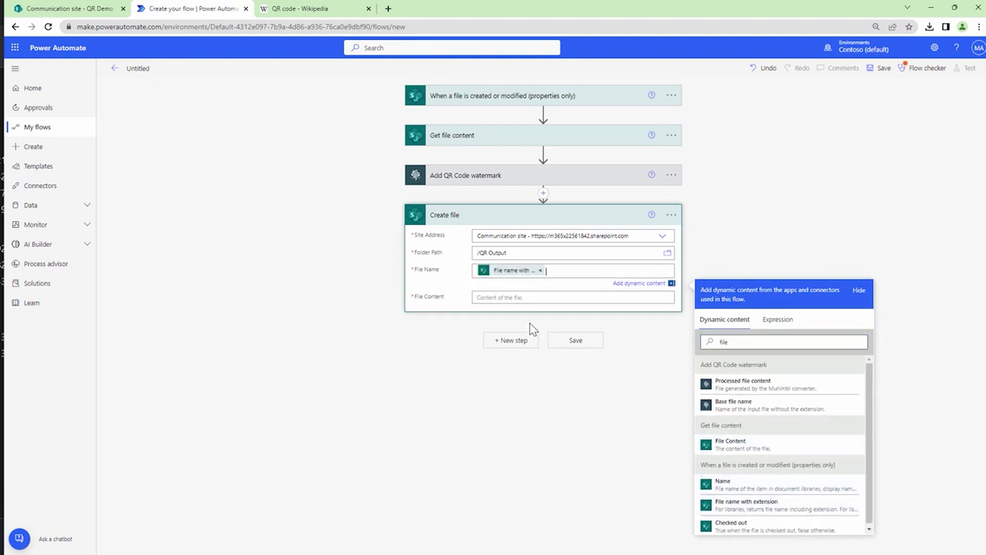
left_click(528, 298)
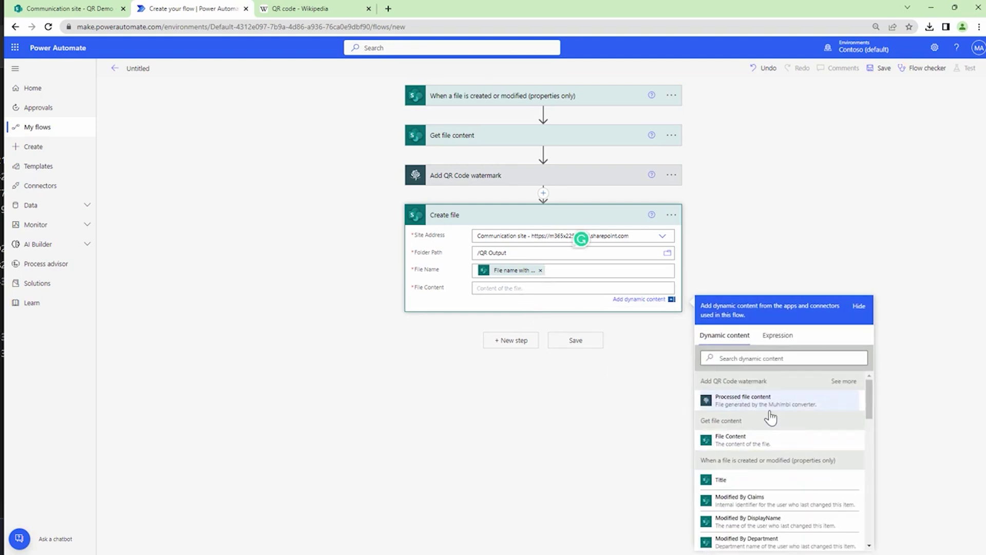
left_click(769, 408)
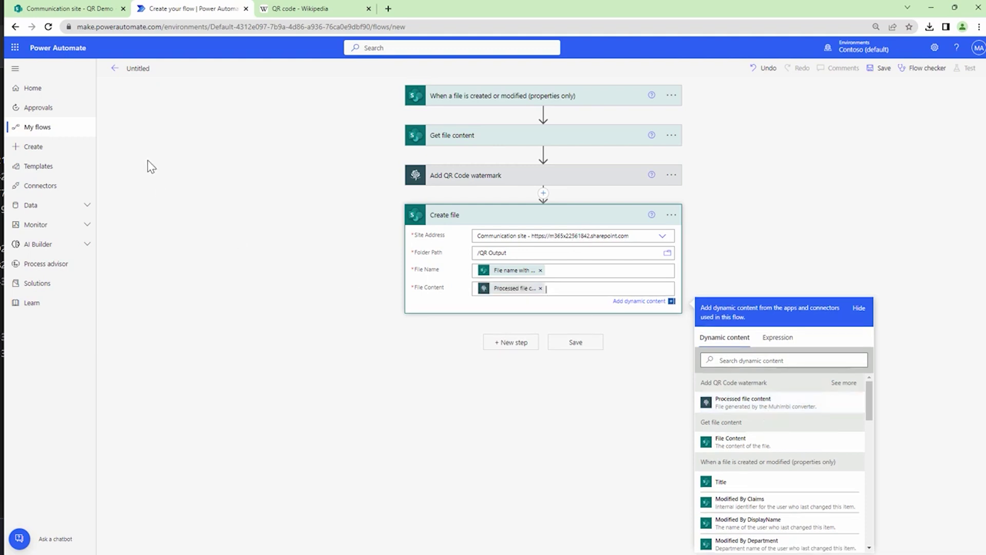
Rename the flow to 'QR Demo', save it, and start a manual test
left_click(137, 71)
type("QR")
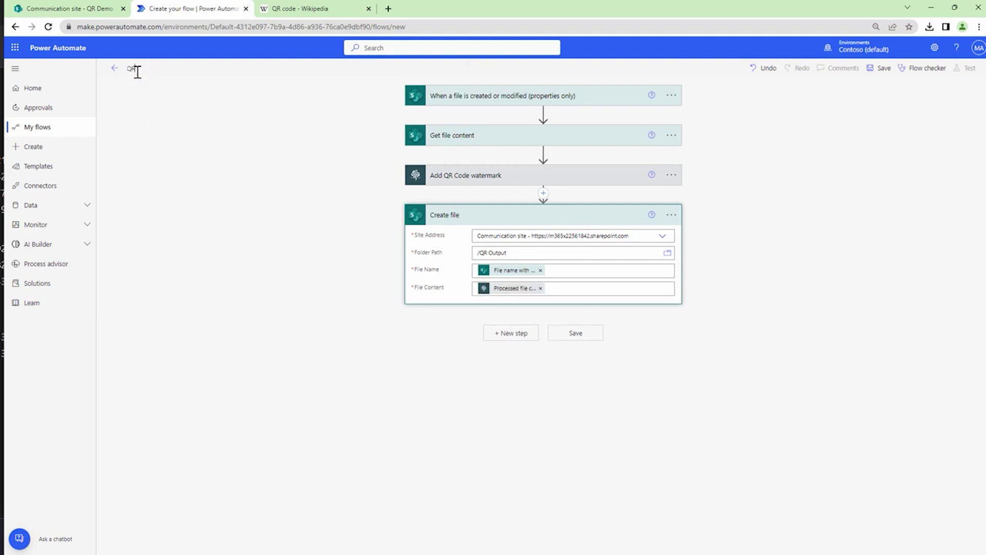
type(" Demo")
left_click(881, 68)
left_click(971, 69)
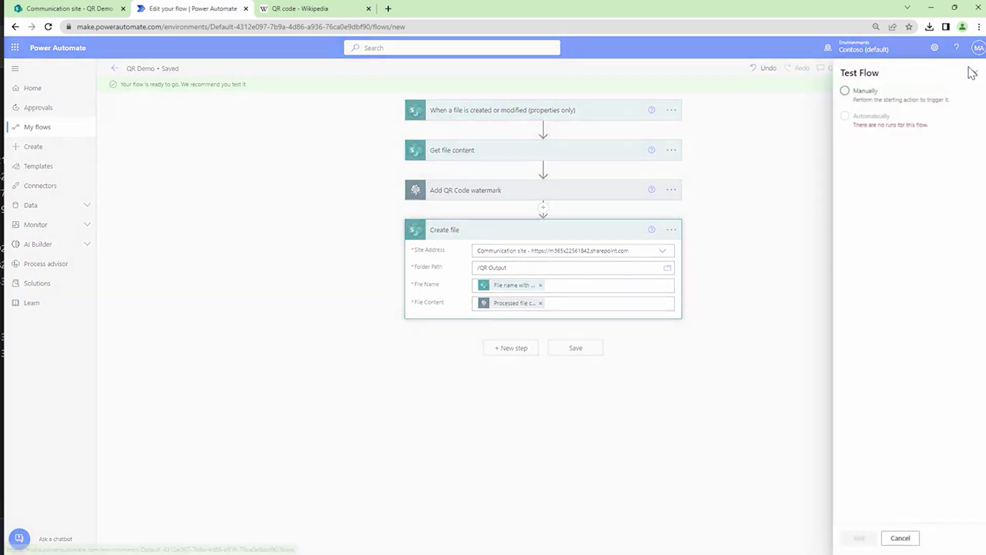
left_click(880, 101)
left_click(70, 8)
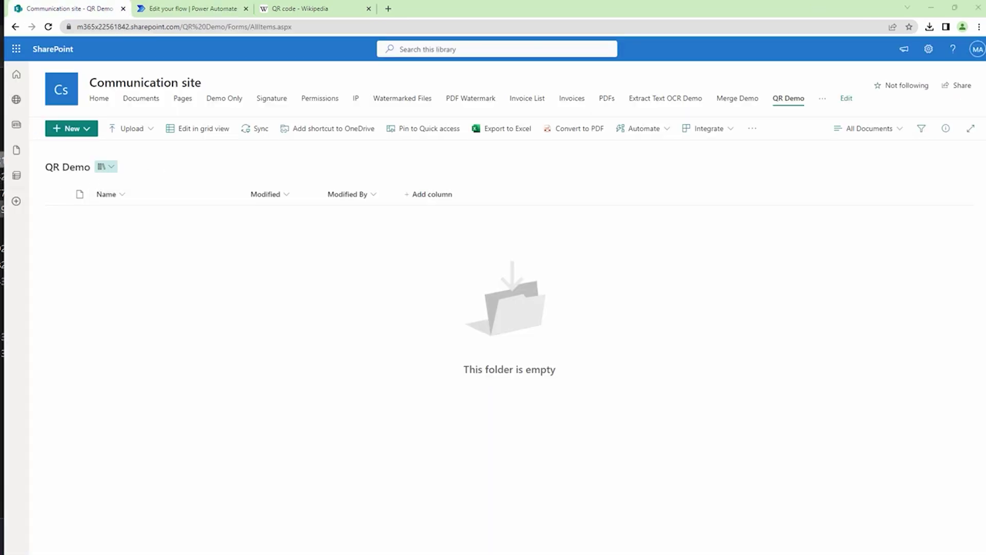
Upload the four sample Excel, Word, PDF and PowerPoint files and confirm the flow ran successfully
left_click_drag(4, 211, 220, 199)
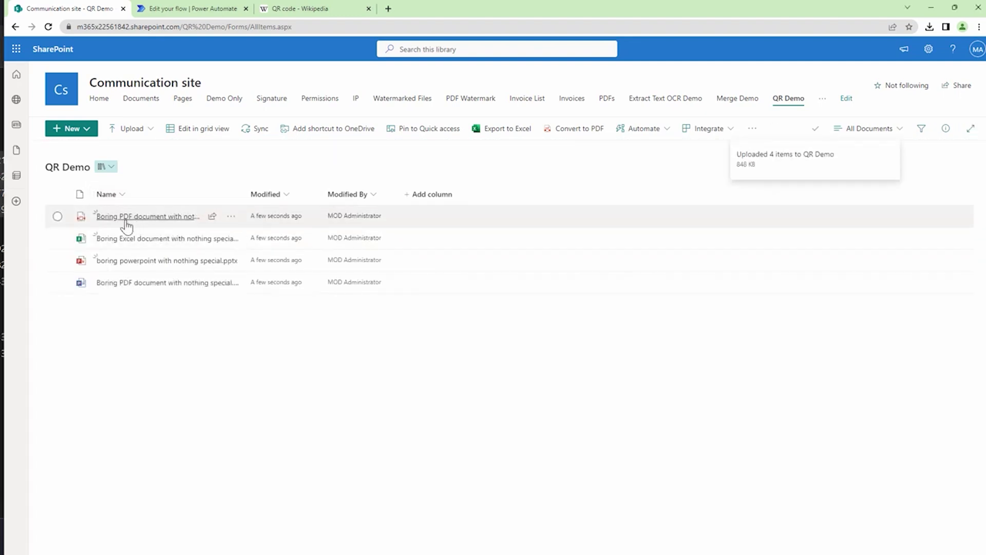
mouse_move(125, 220)
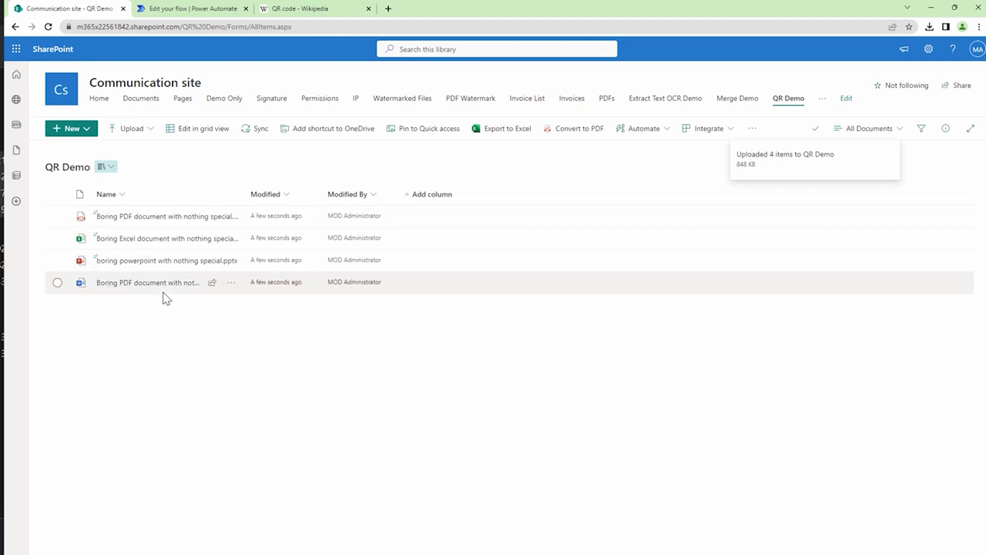
left_click(160, 9)
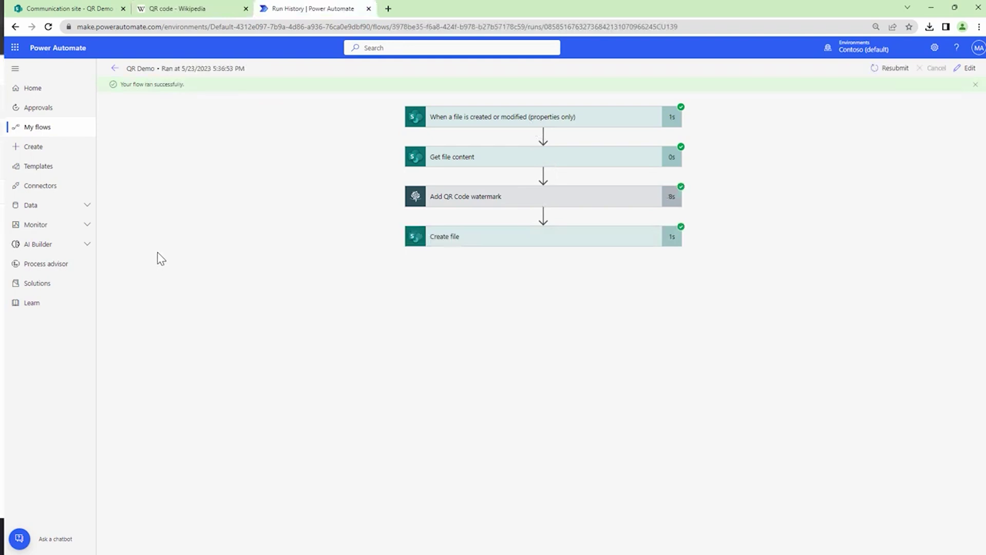
left_click(65, 8)
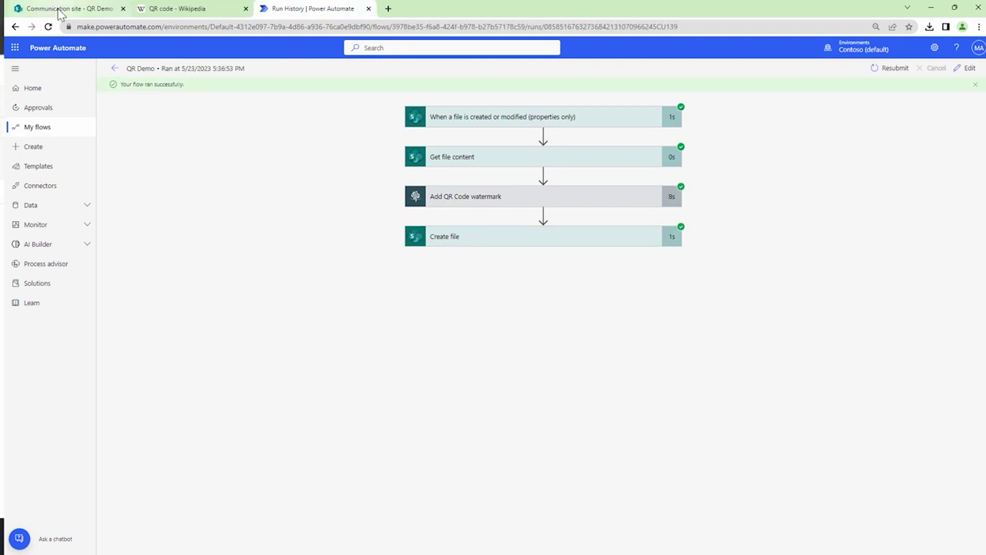
Select all four processed files in the QR Output library for download
left_click(929, 49)
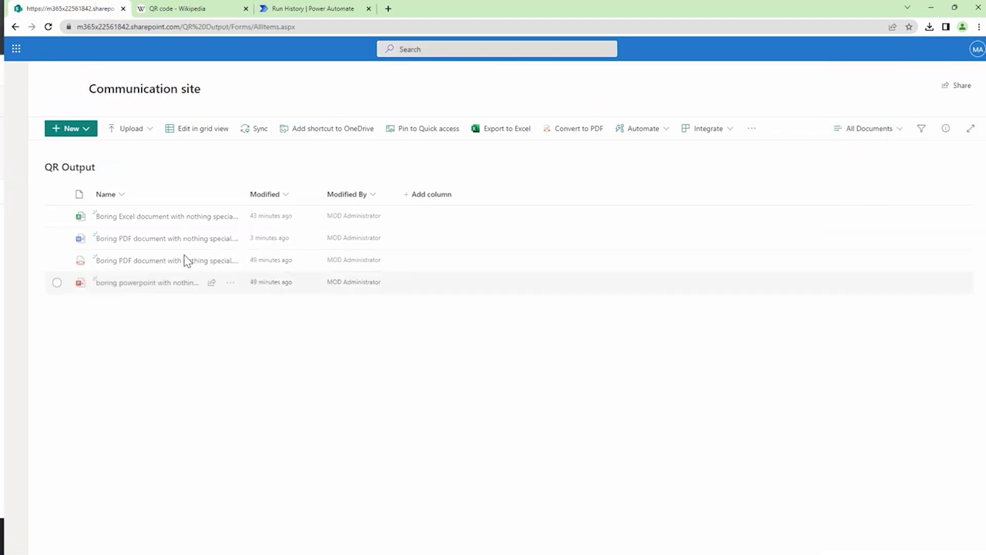
left_click(57, 195)
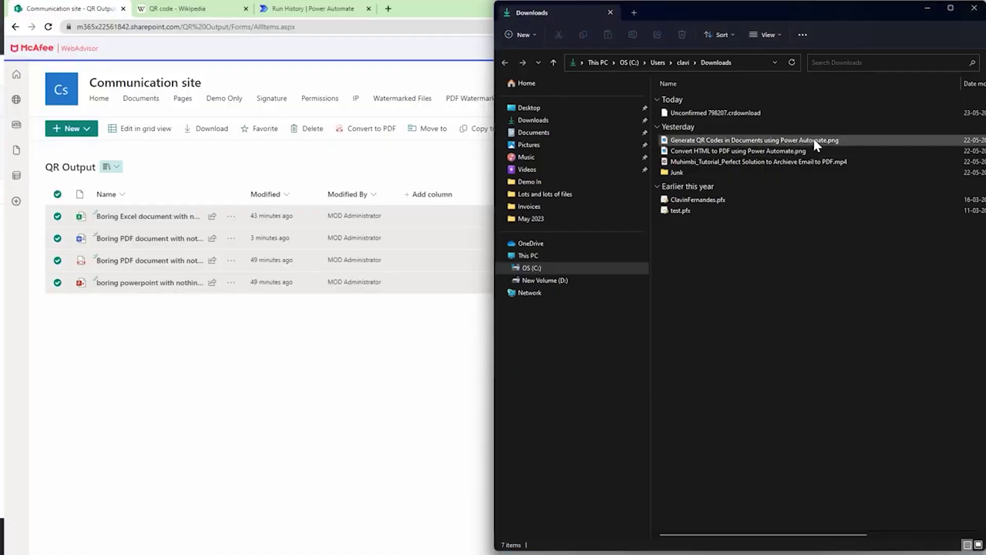
Open the downloaded OneDrive zip in Windows Explorer to list its four files
right_click(738, 113)
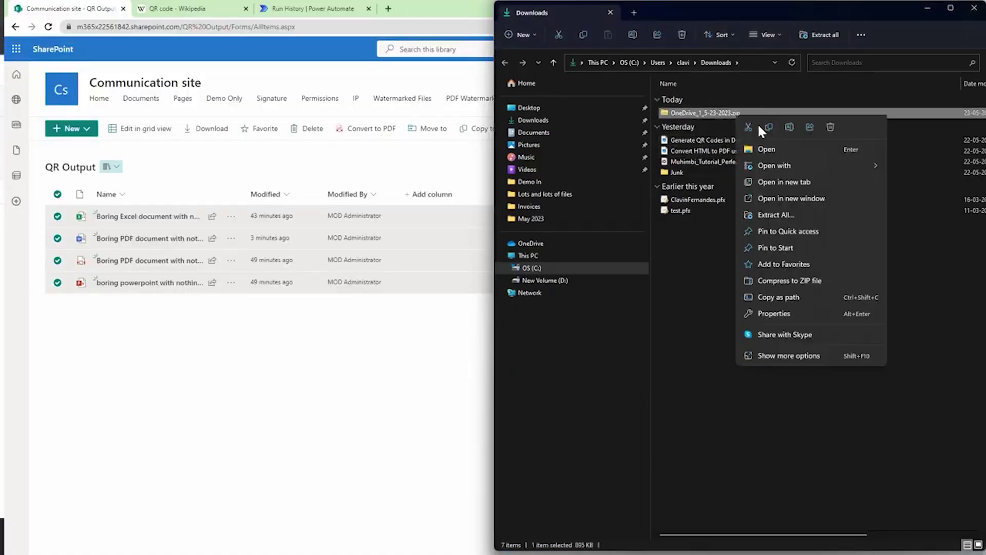
mouse_move(811, 162)
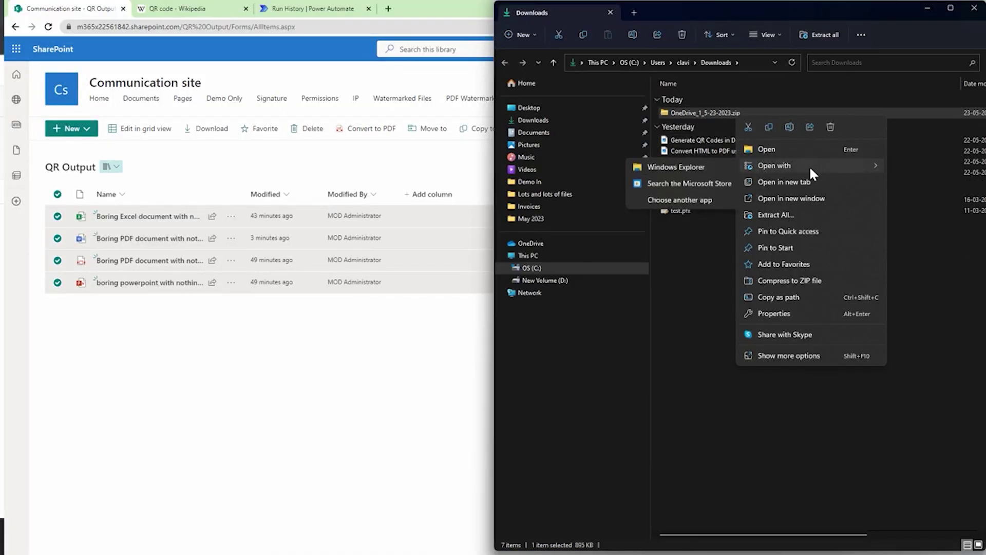
left_click(714, 165)
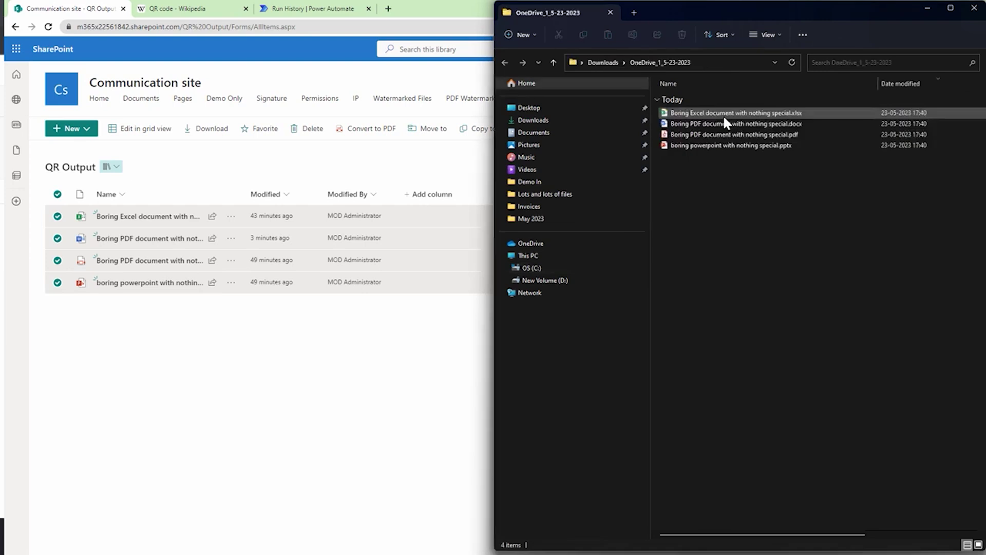
Open the .pptx copy maximized and check the PDF copy, both showing a bottom-right QR code
left_click(727, 146)
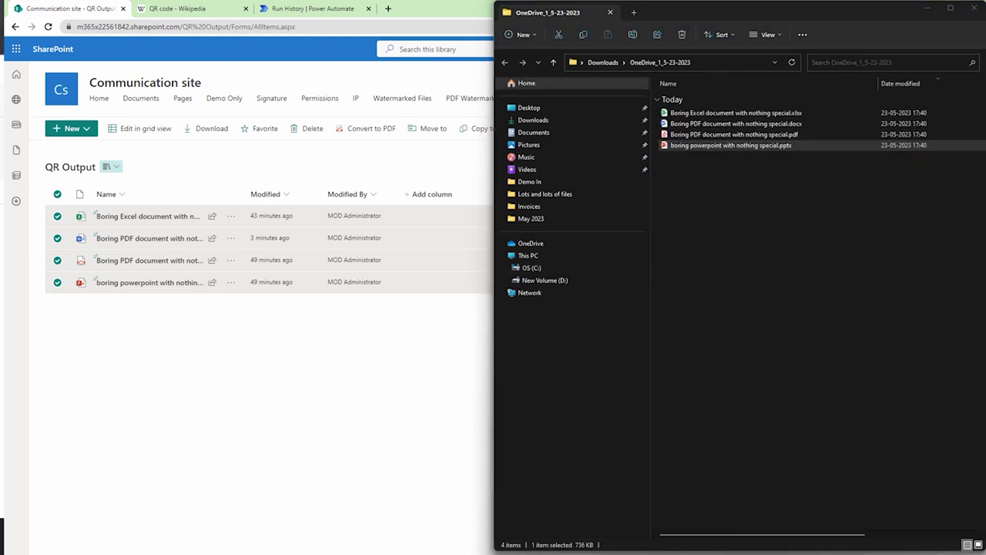
key("Return")
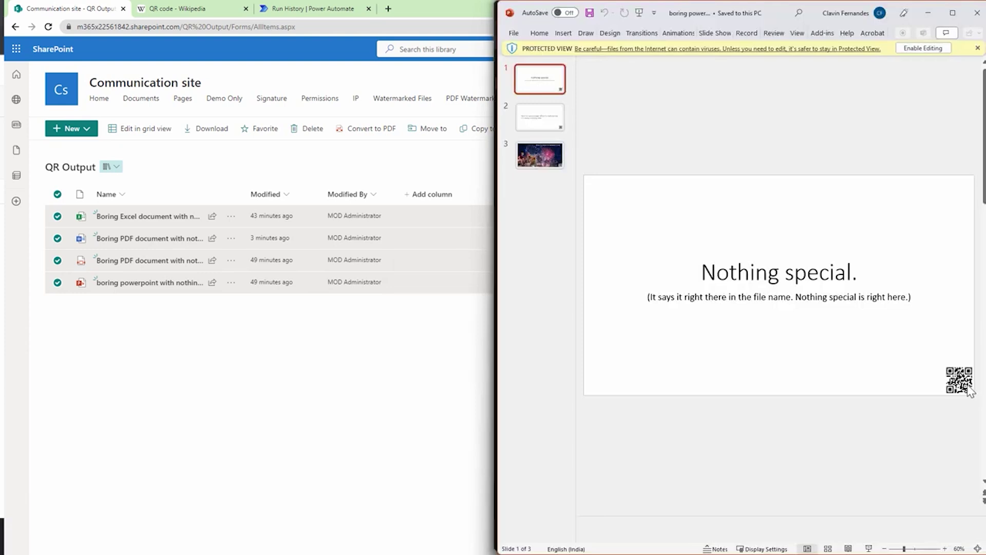
left_click(954, 13)
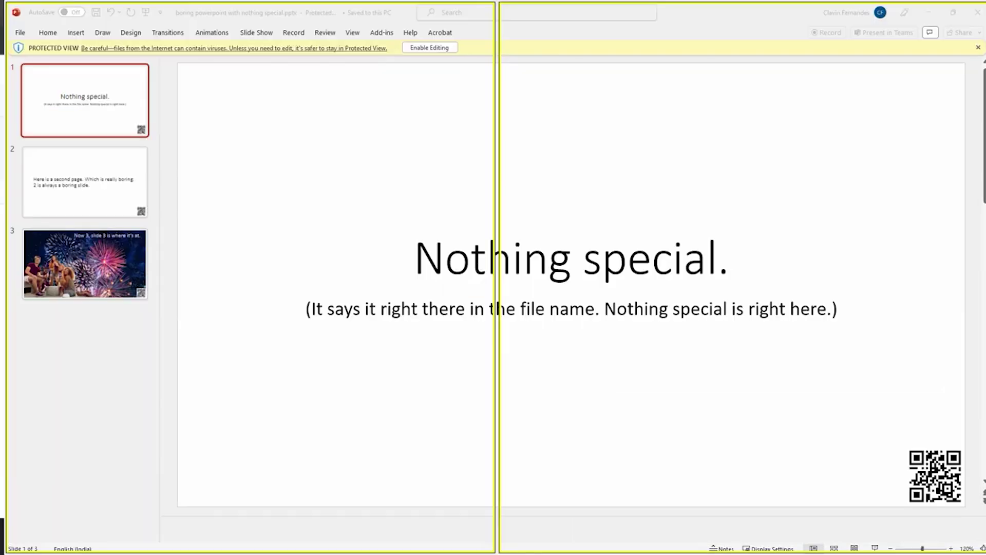
key("alt+Tab")
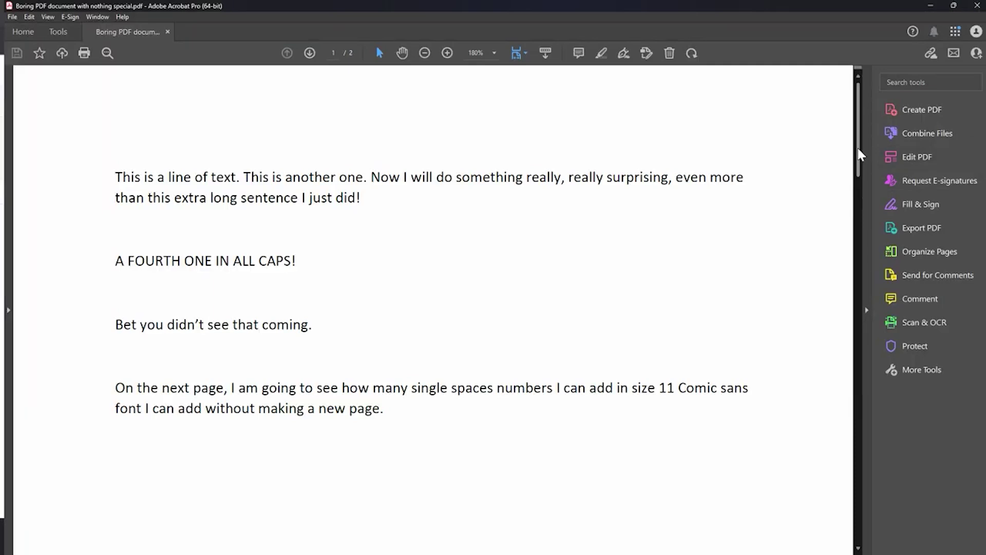
left_click_drag(857, 154, 857, 311)
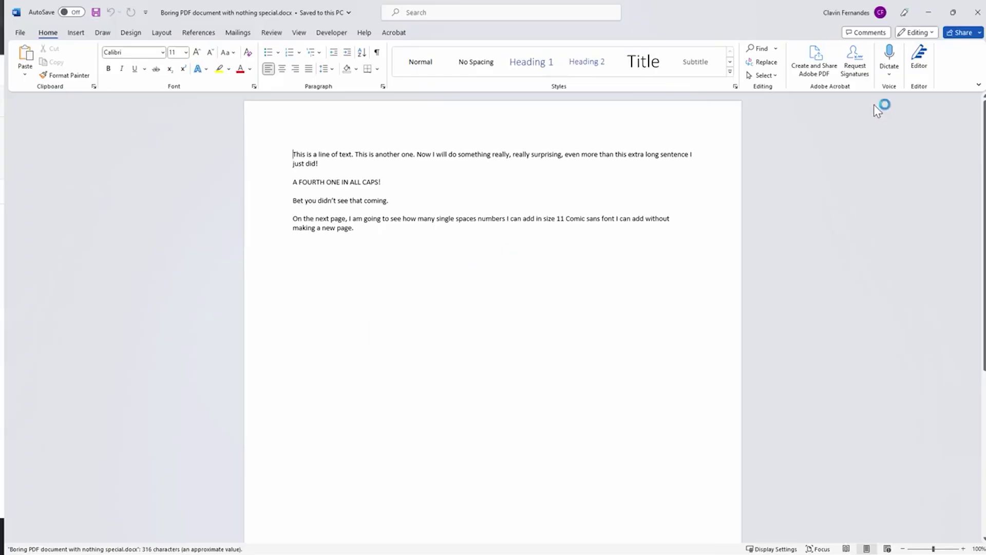
Scroll down the Word copy to reveal the QR code at the page's bottom-right
scroll(876, 104, "down", 5)
scroll(701, 442, "down", 1)
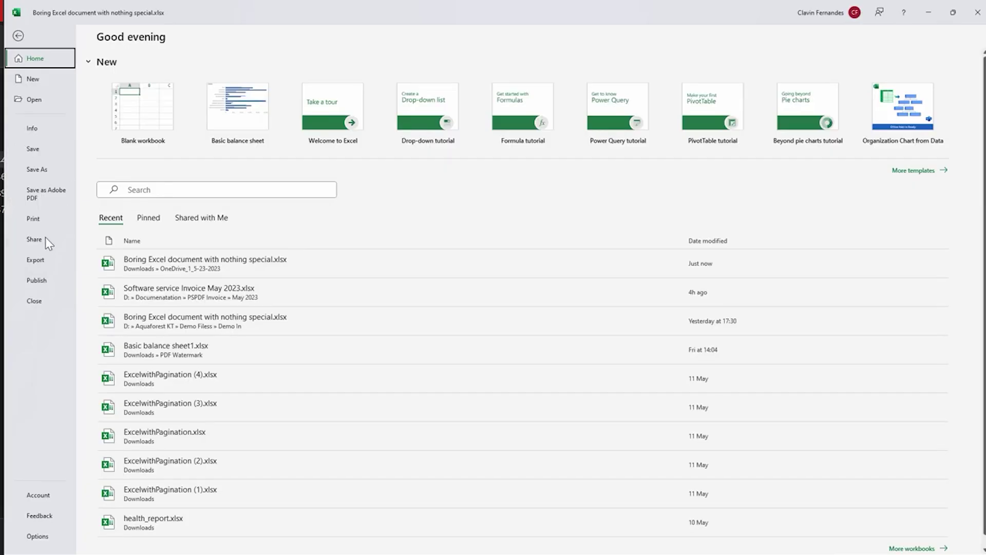
Confirm the QR stamp in Excel's print preview, then close Excel and Word
left_click(41, 221)
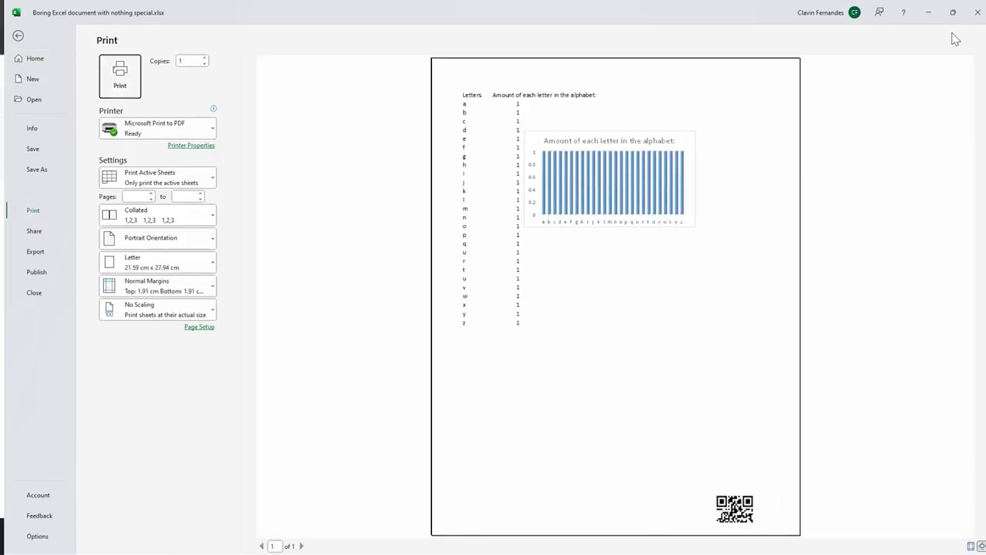
left_click(978, 12)
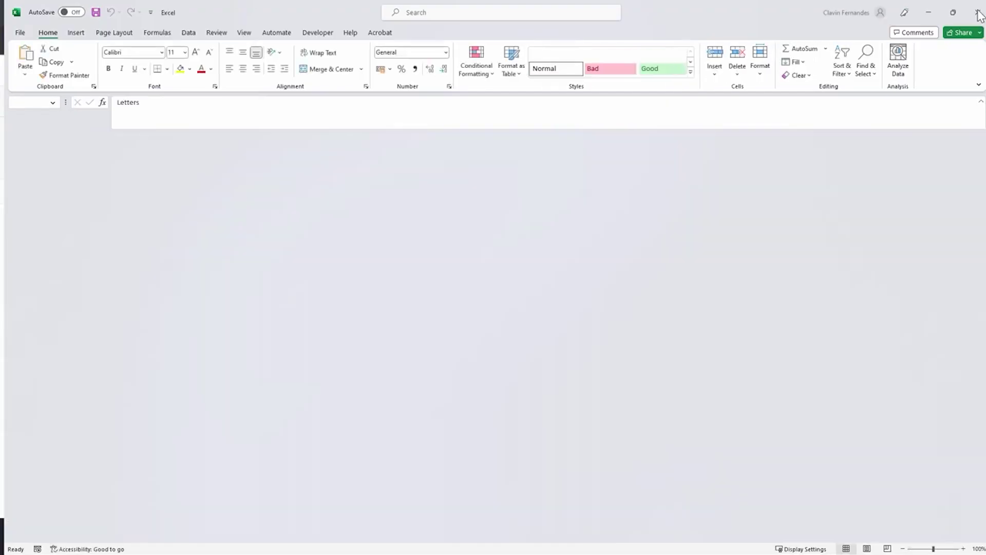
left_click(978, 12)
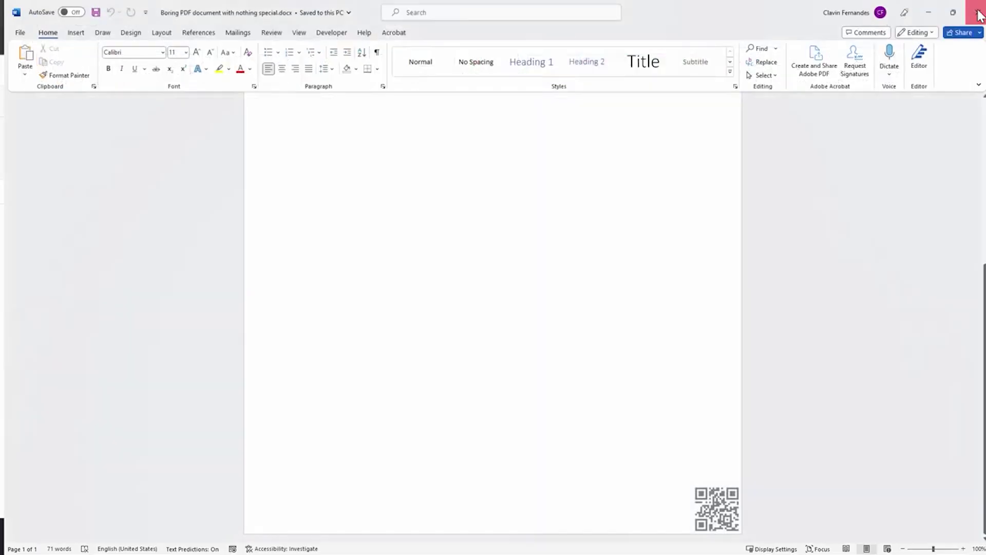